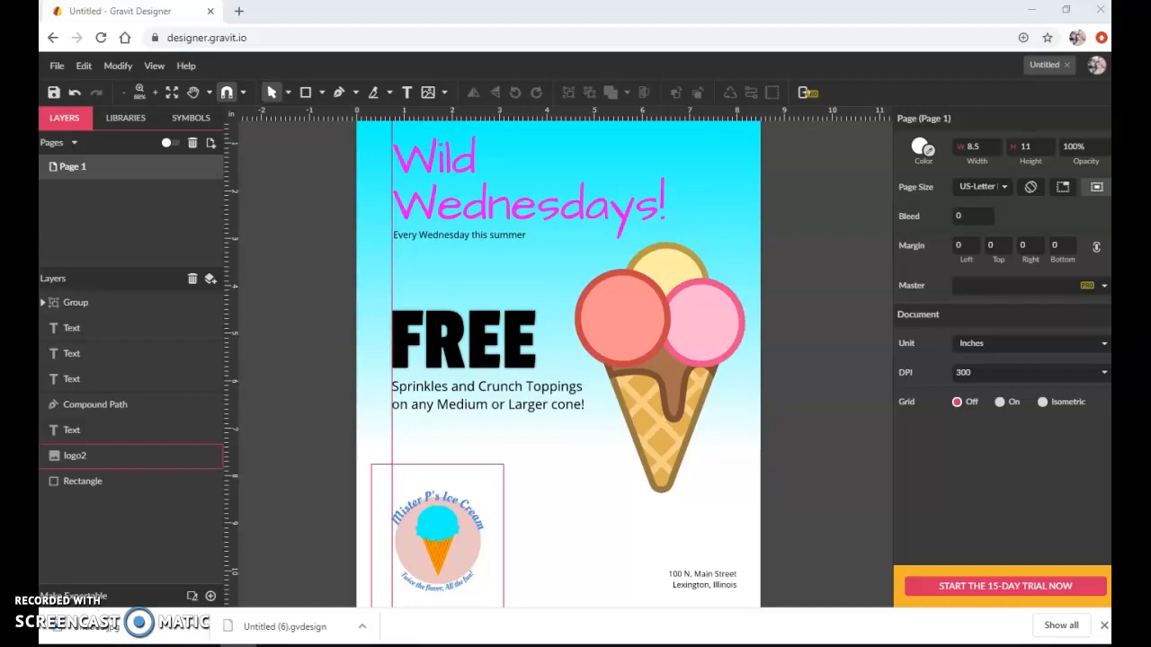
Switch to the Event Ad Parts Google Doc, review the event flyer requirements, and return to Gravit Designer
click(608, 606)
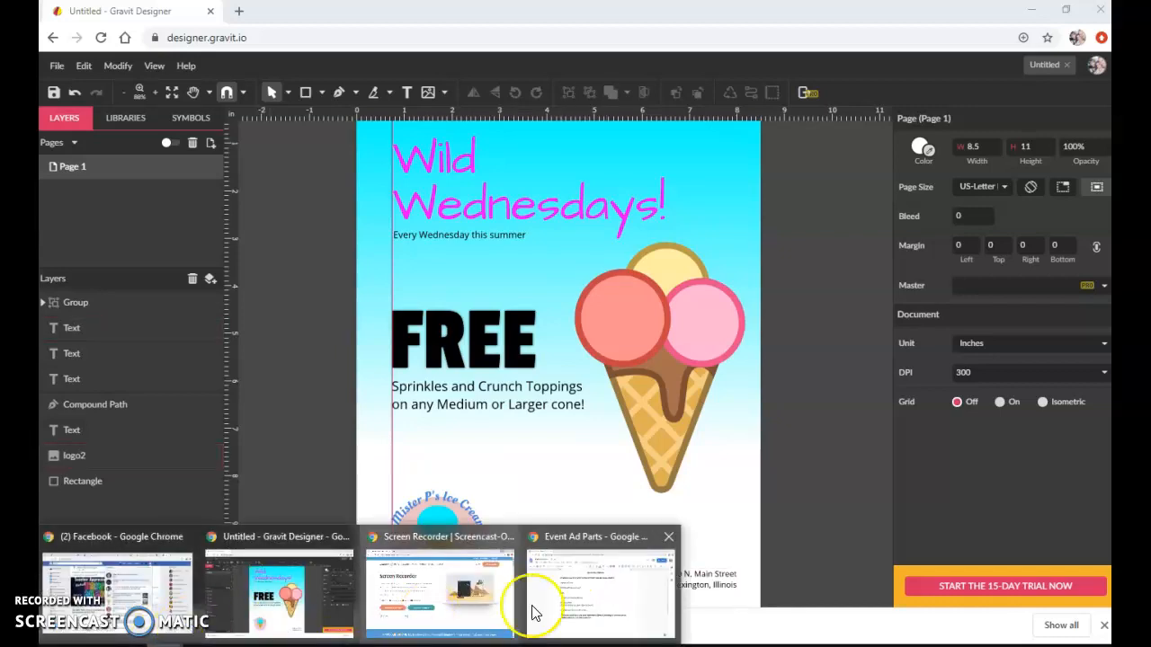
click(558, 605)
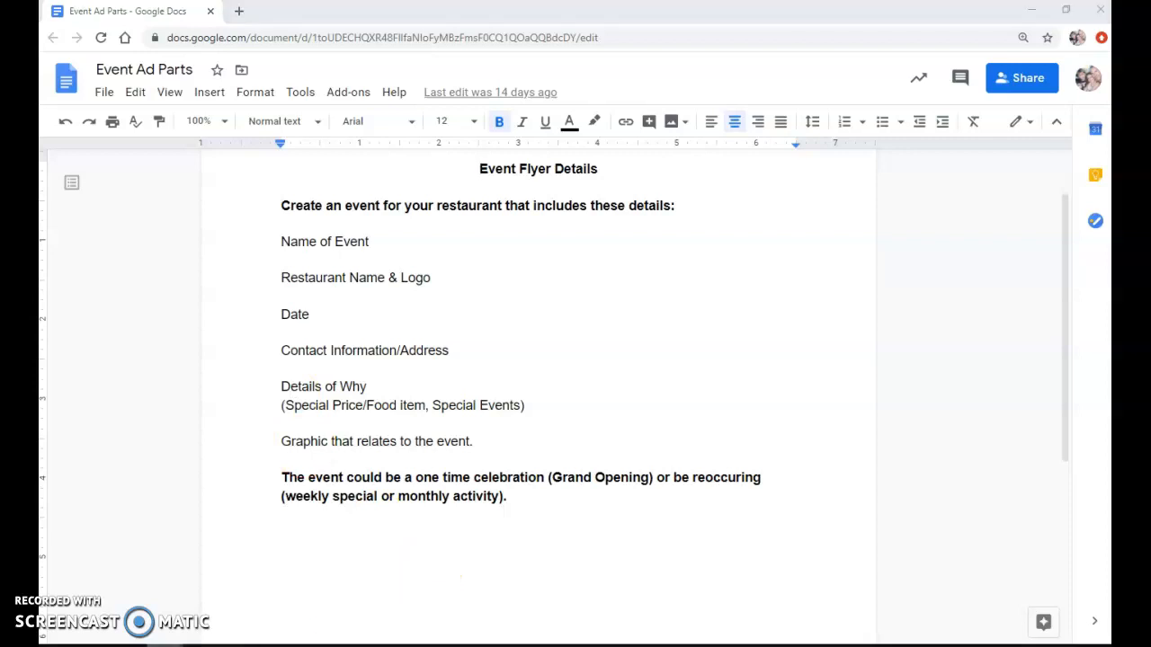
click(175, 645)
click(256, 594)
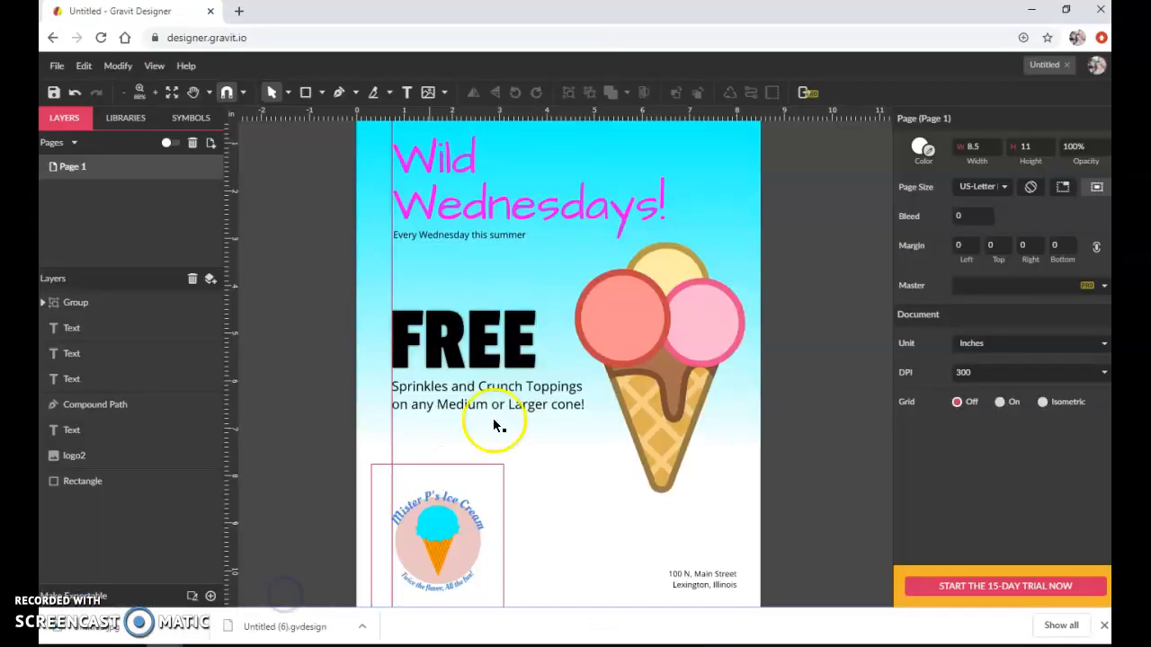
Create a new design with the US-Letter Portrait (8.5x11 in) paper size
click(54, 60)
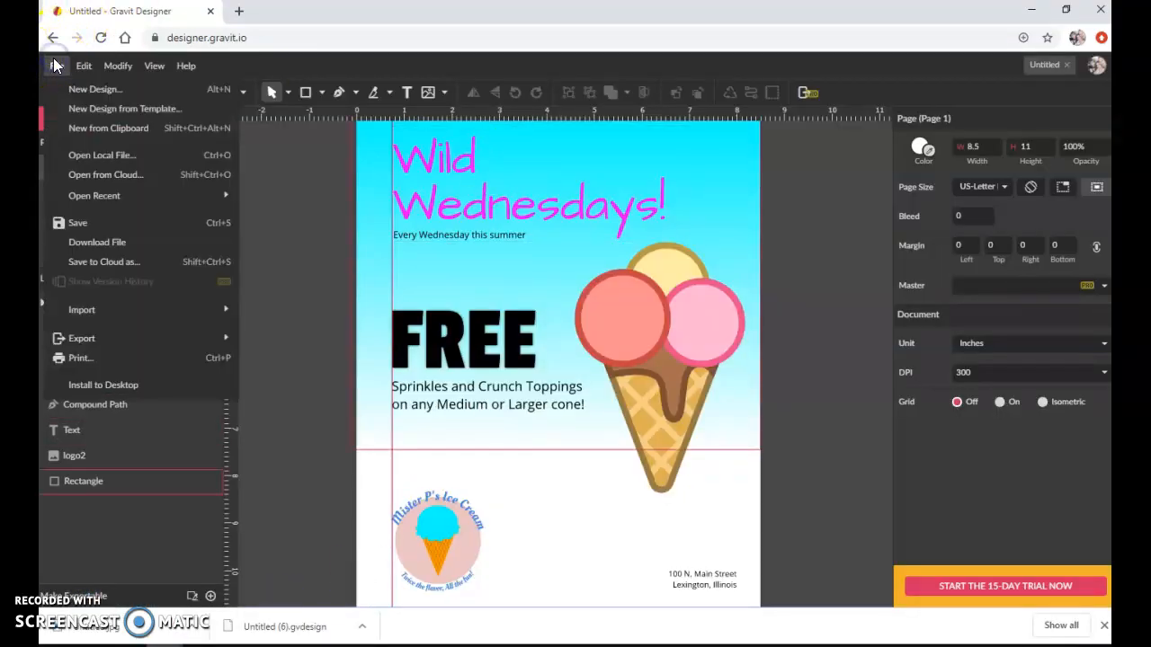
click(139, 90)
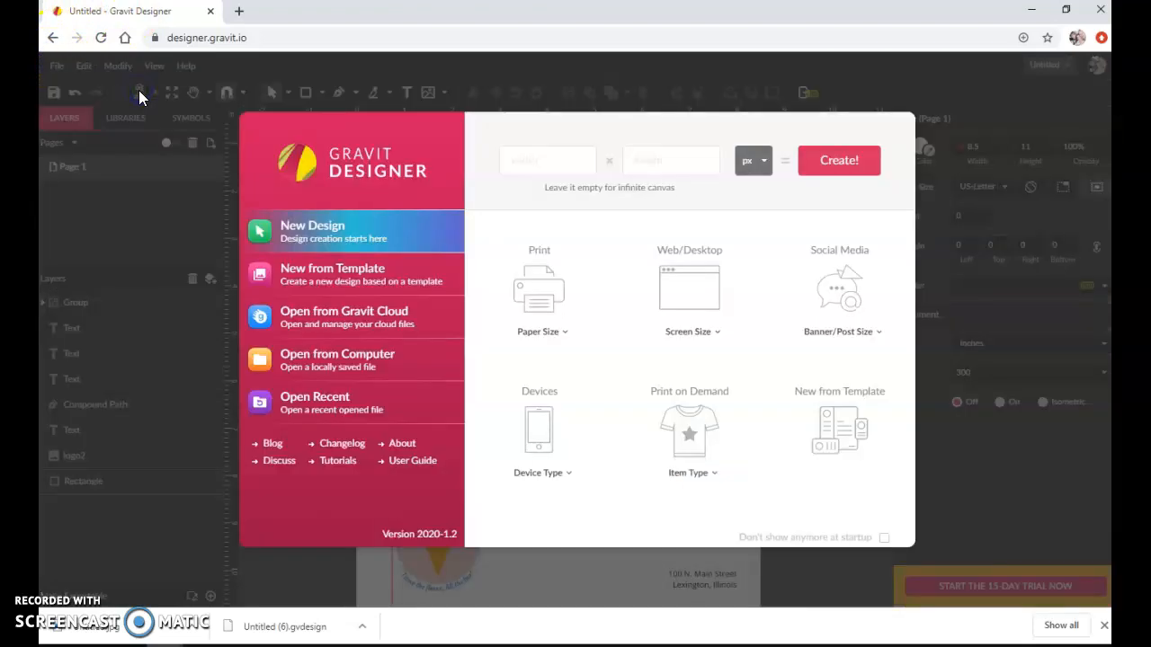
click(548, 292)
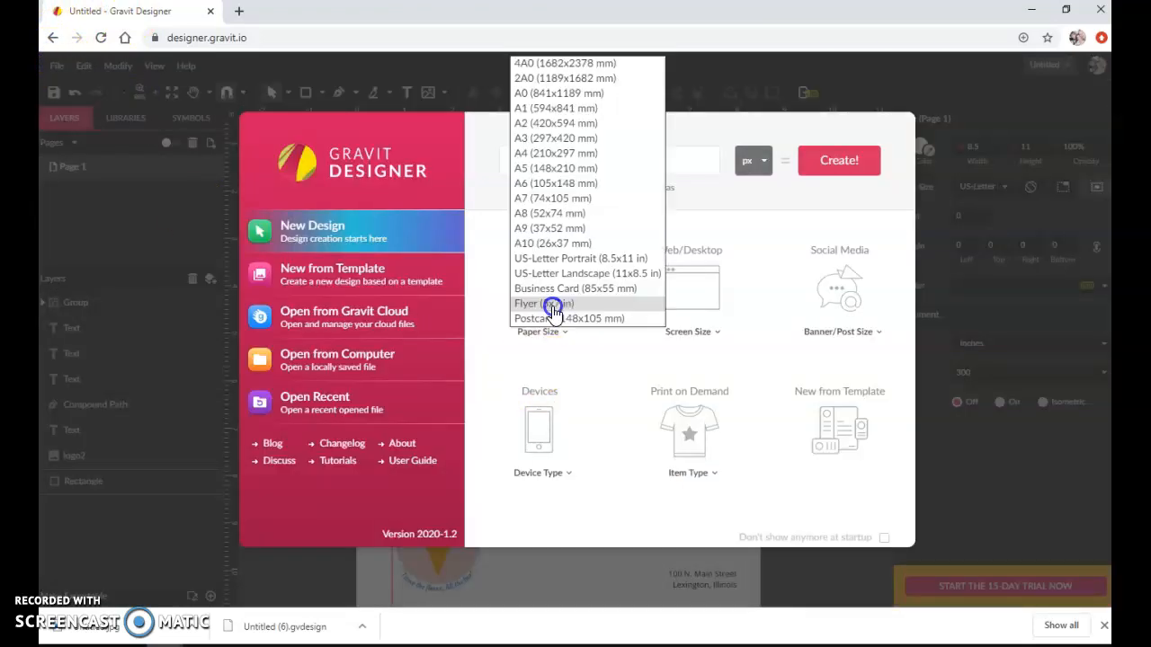
click(603, 259)
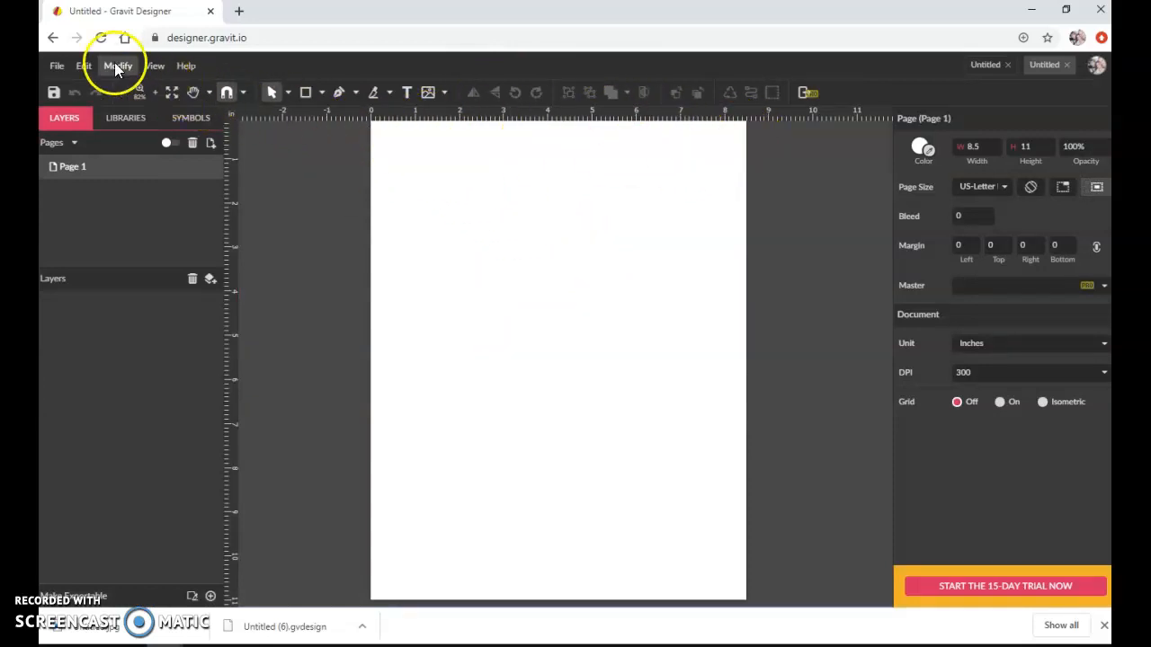
Check the canvas ruler and guide display options and place a vertical guide line 1 inch from the page's left edge
click(151, 66)
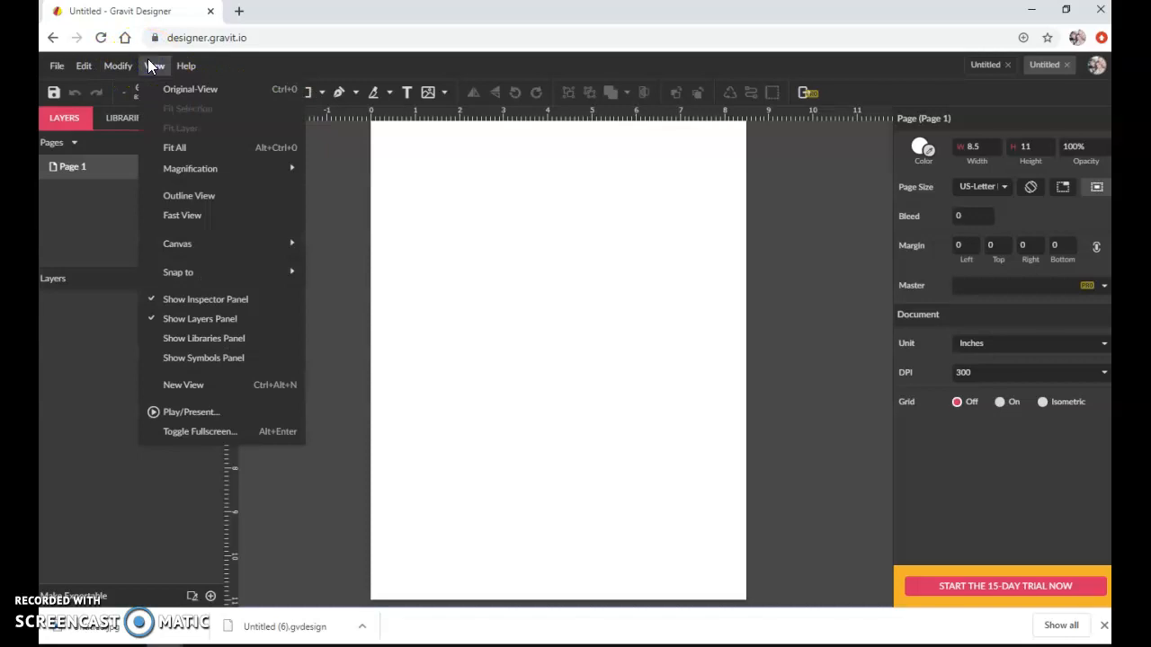
mouse_move(182, 237)
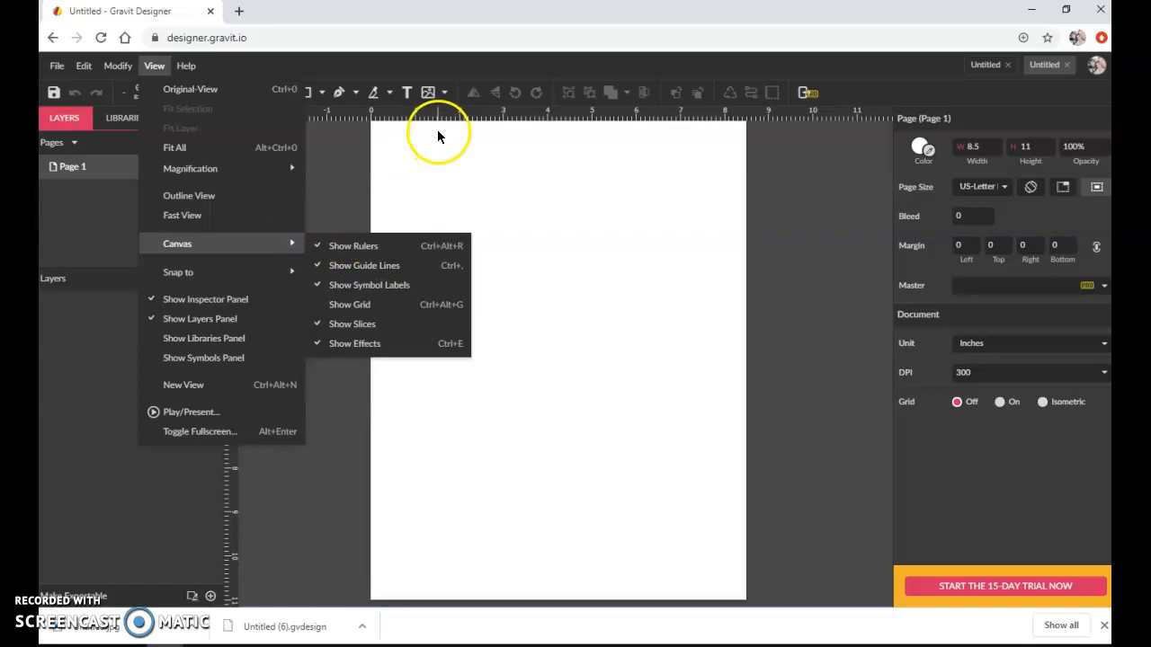
click(342, 144)
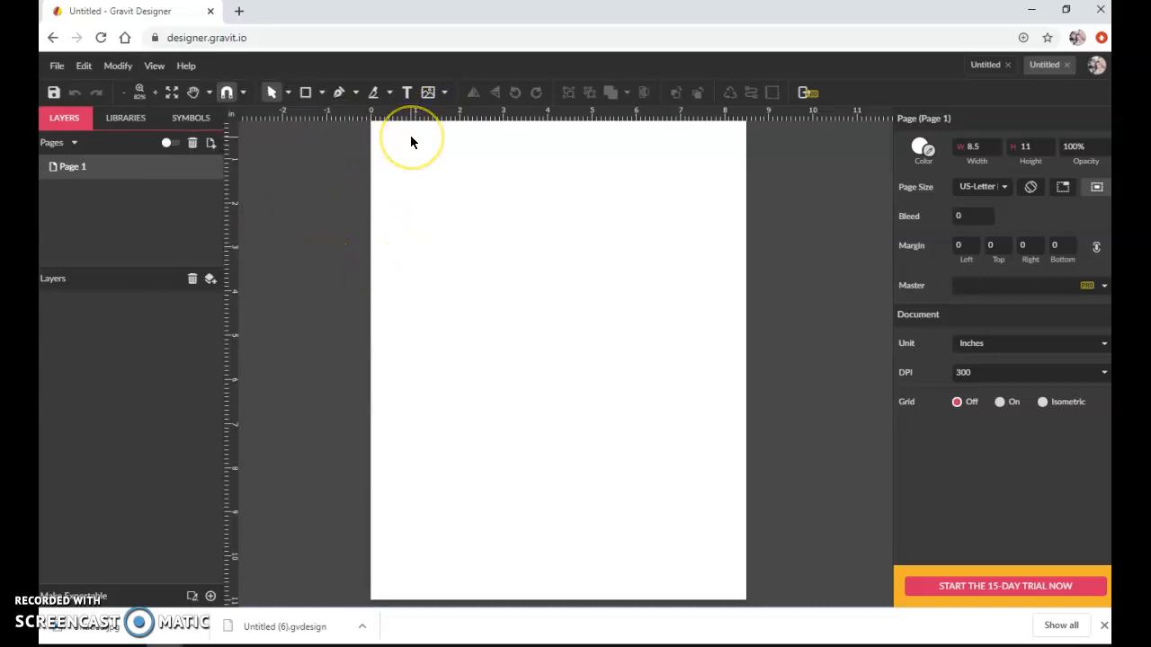
drag(291, 196, 415, 281)
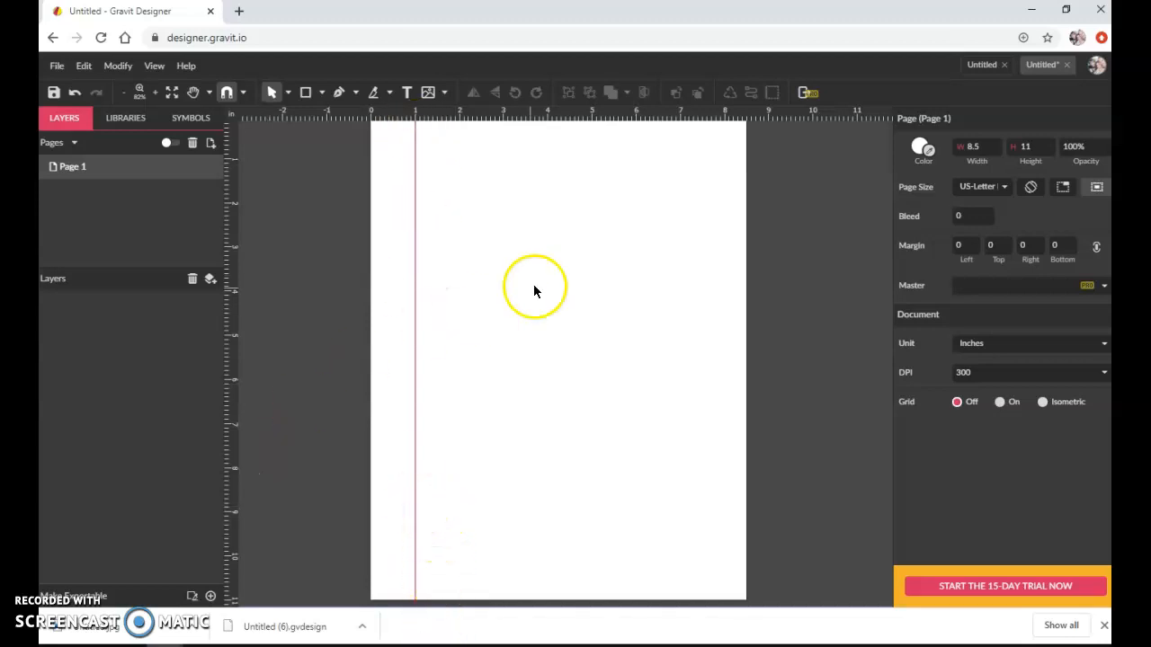
Draw a full-width rectangle about 8.5 by 6.24 inches over the upper part of the page
click(320, 93)
click(337, 135)
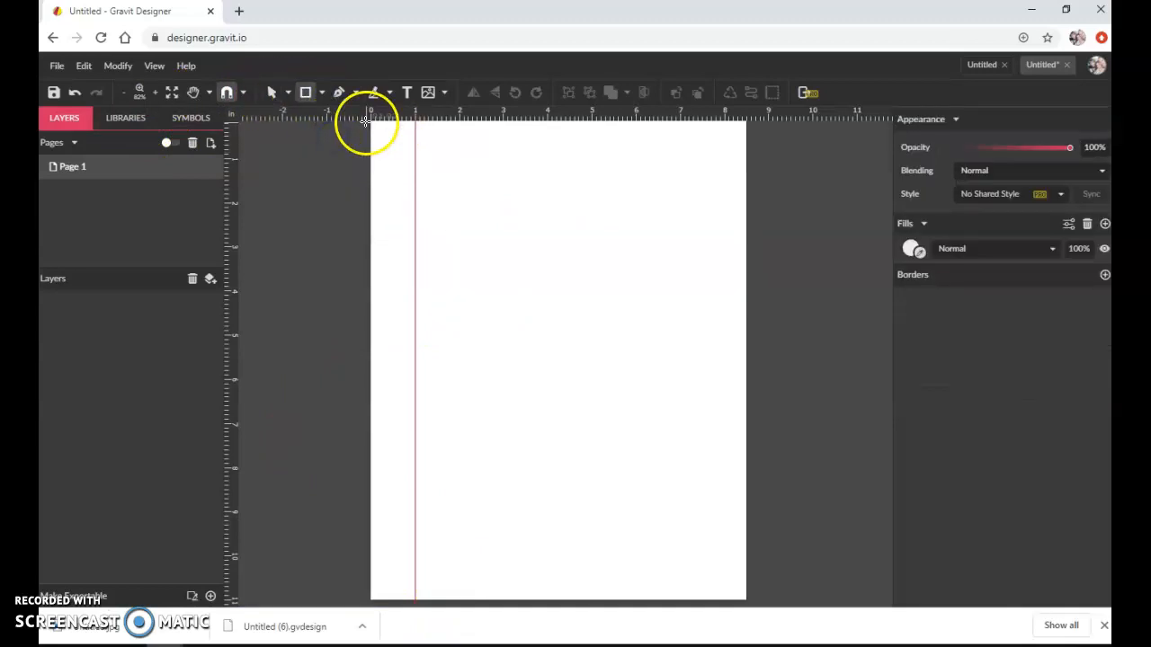
drag(372, 123, 743, 397)
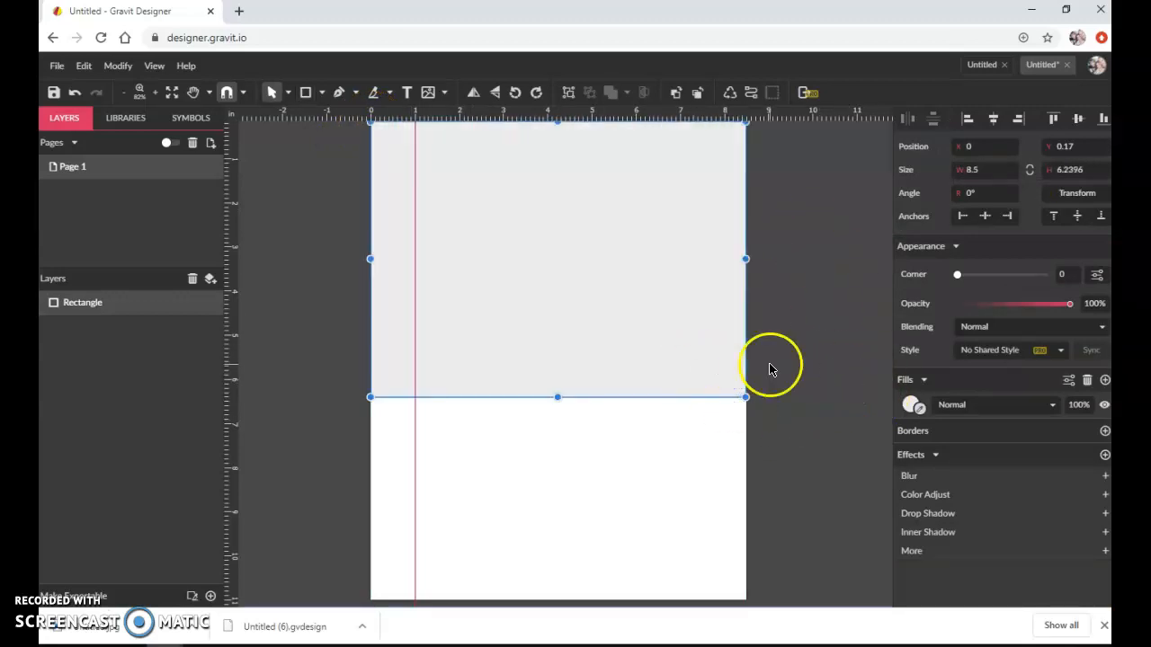
Fill the rectangle with a linear gradient running vertically from the middle of its bottom edge to its top edge
click(911, 404)
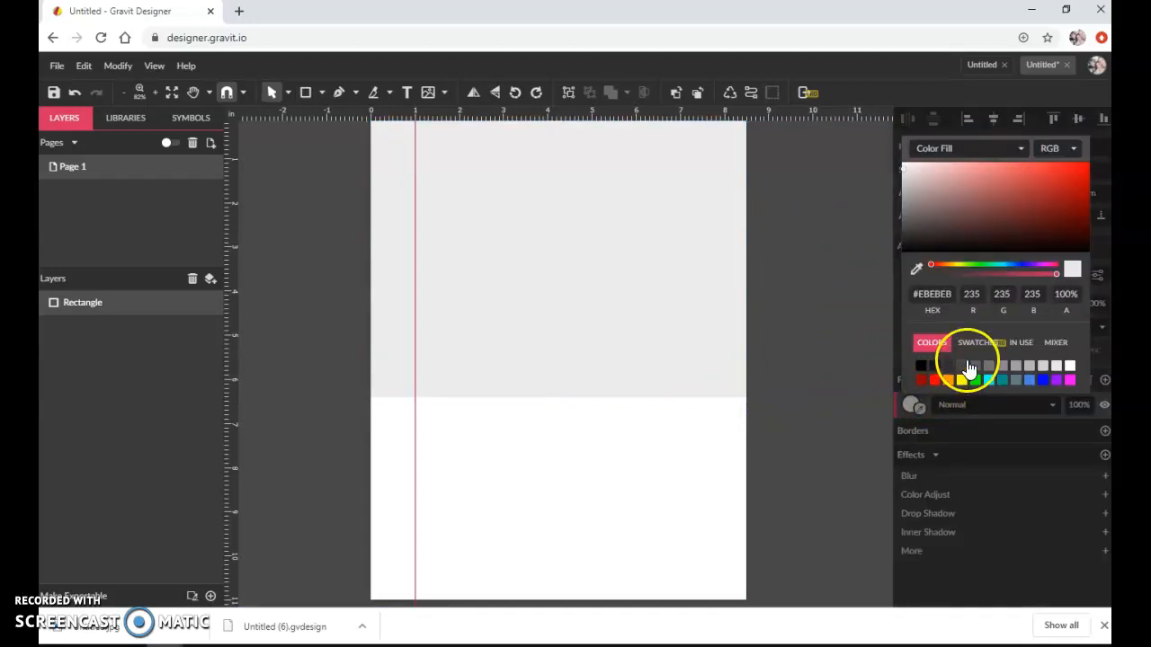
click(1019, 149)
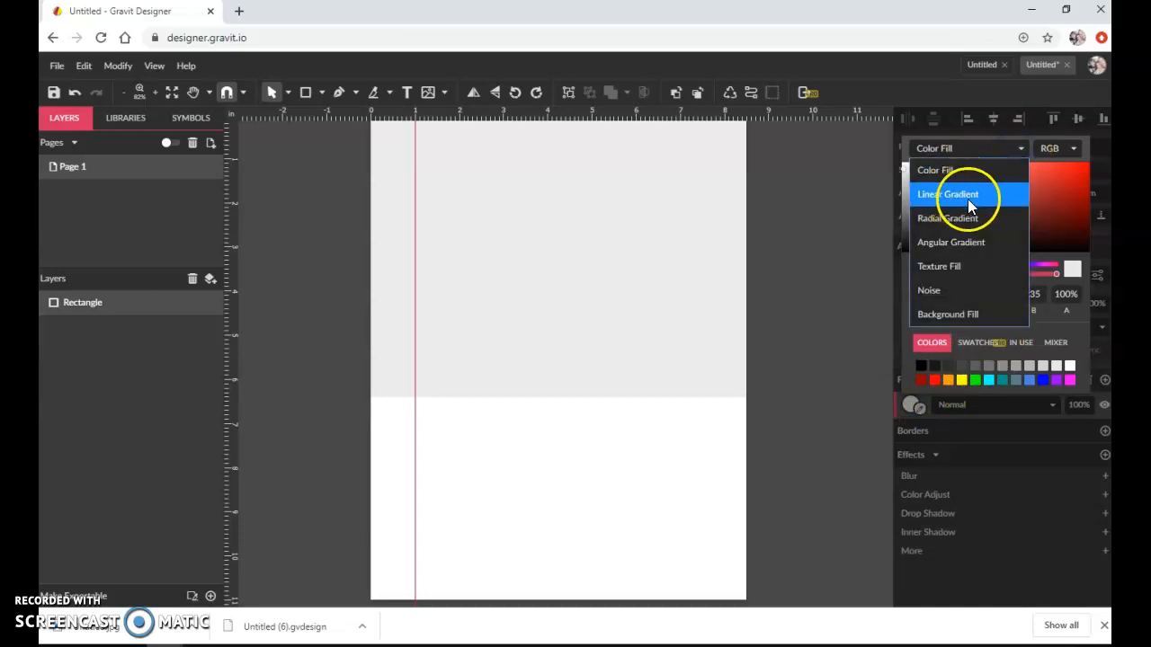
click(990, 196)
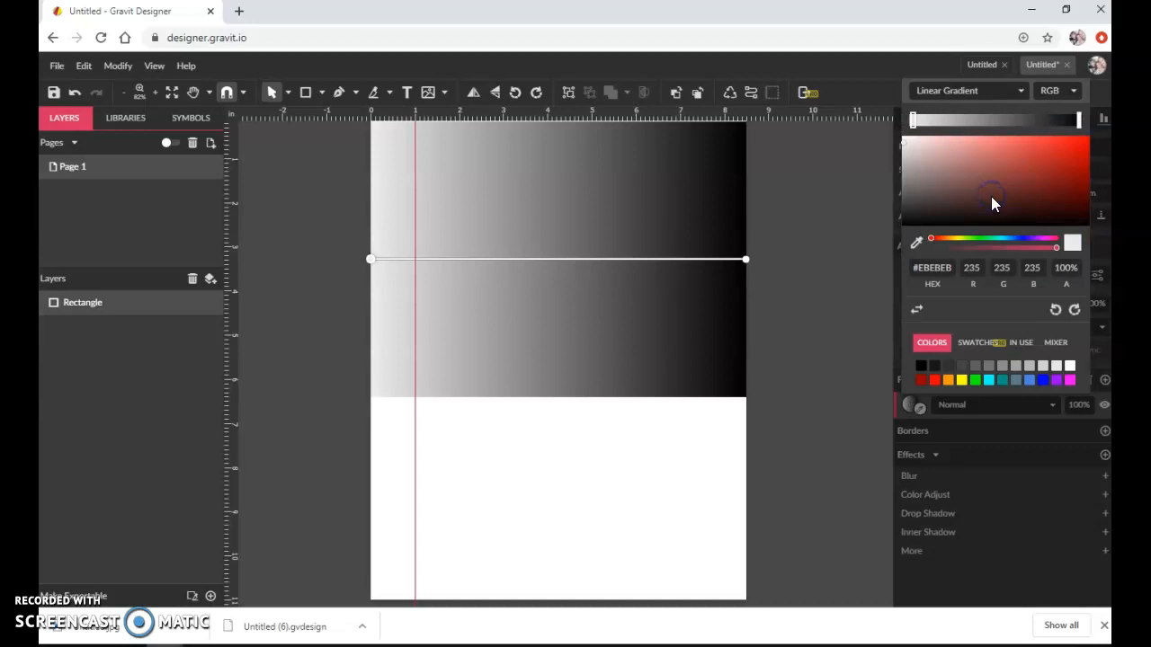
drag(371, 259, 542, 395)
drag(746, 262, 562, 123)
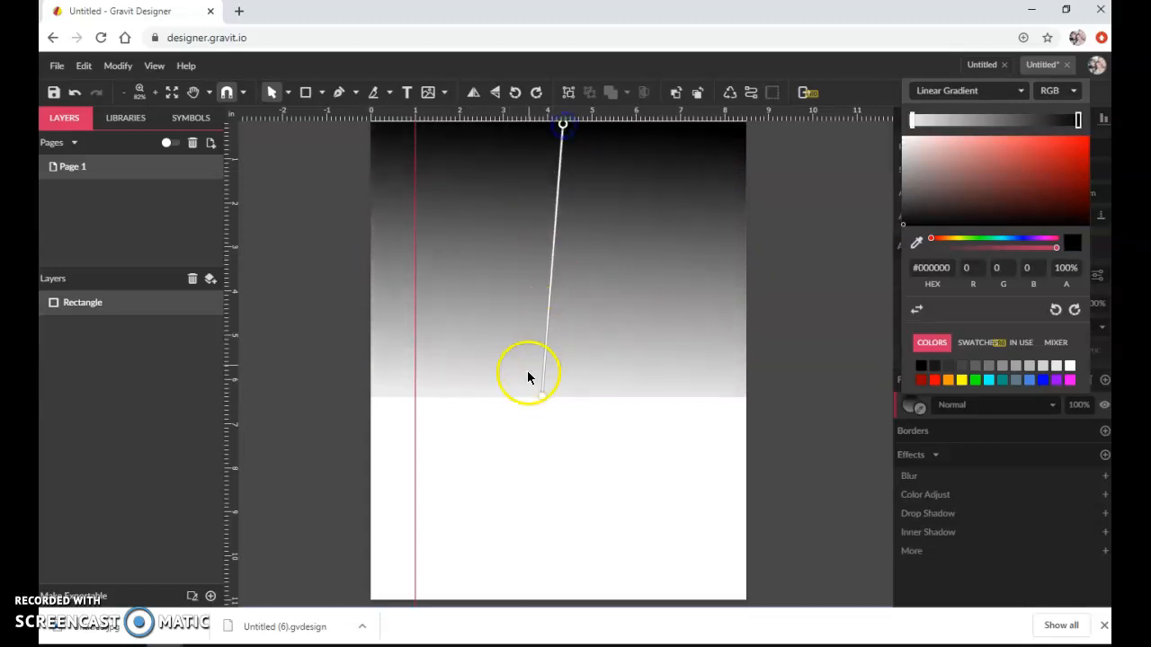
drag(543, 395, 557, 394)
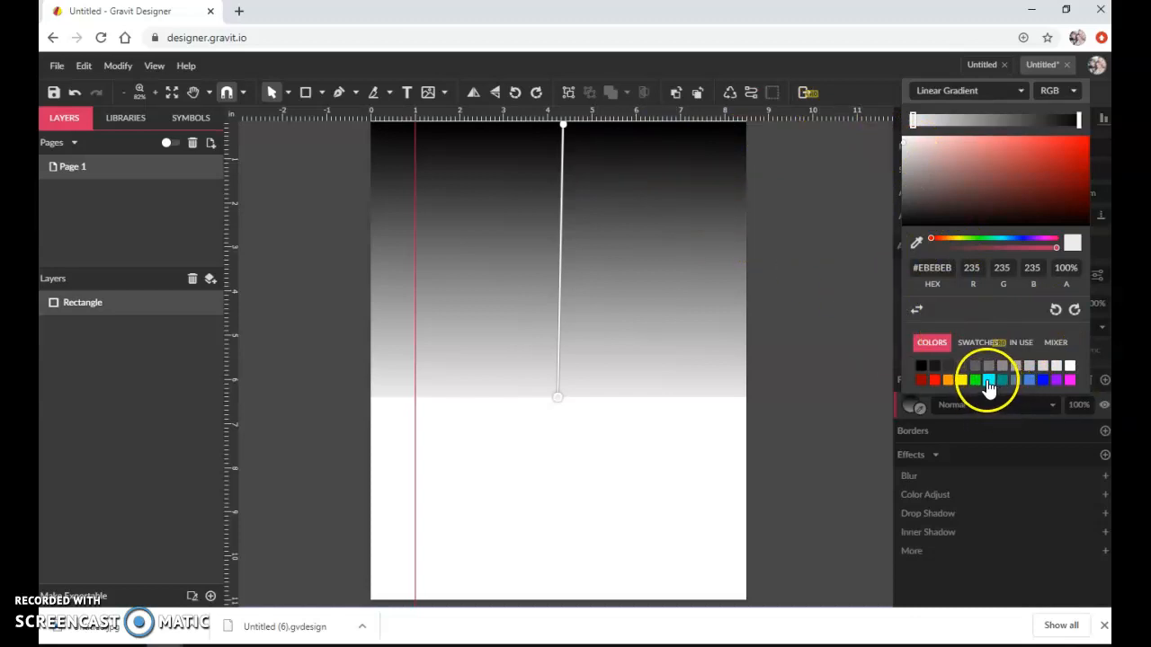
Color the rectangle's gradient cyan (#00FFFF) at the top and white at the bottom
click(921, 365)
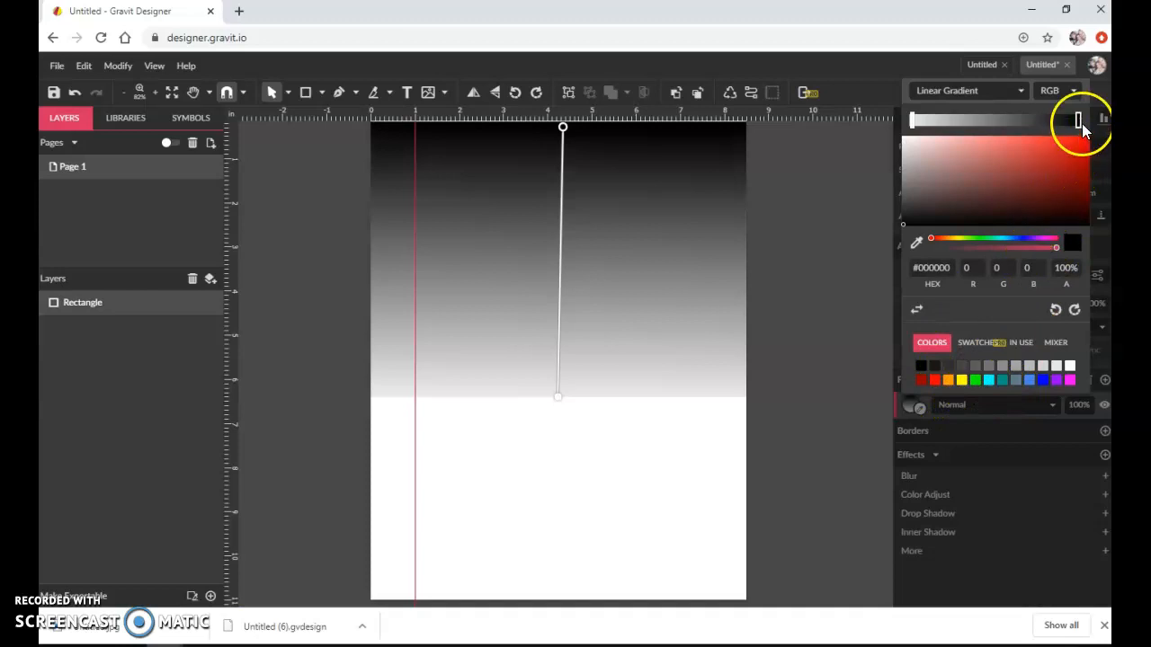
click(989, 381)
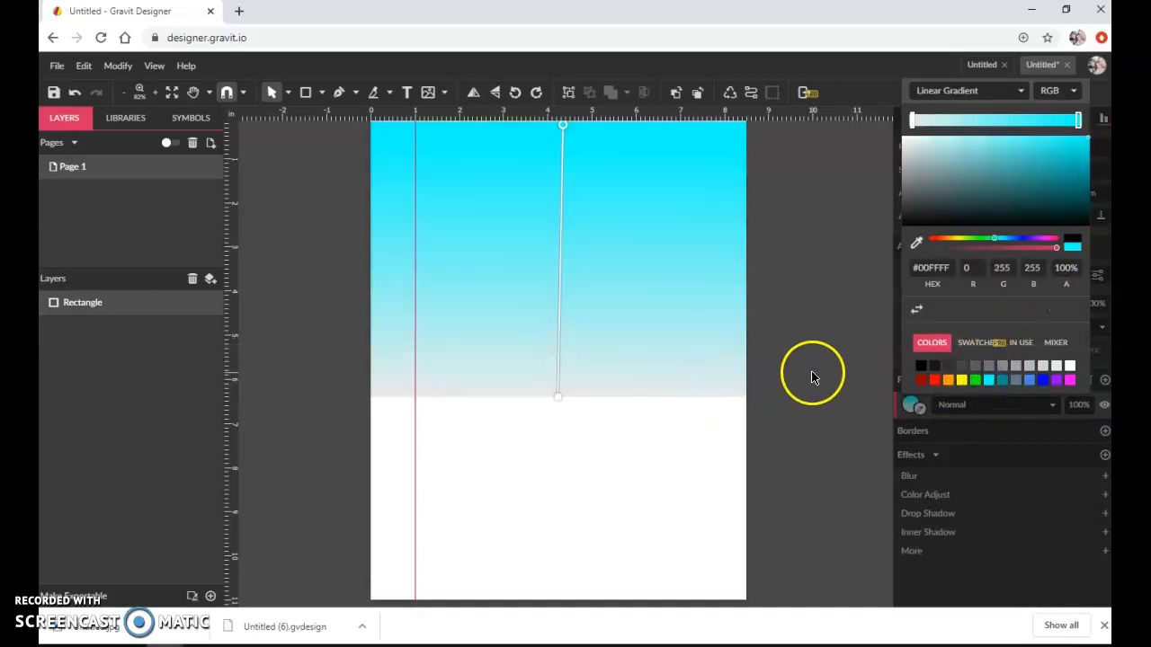
click(912, 120)
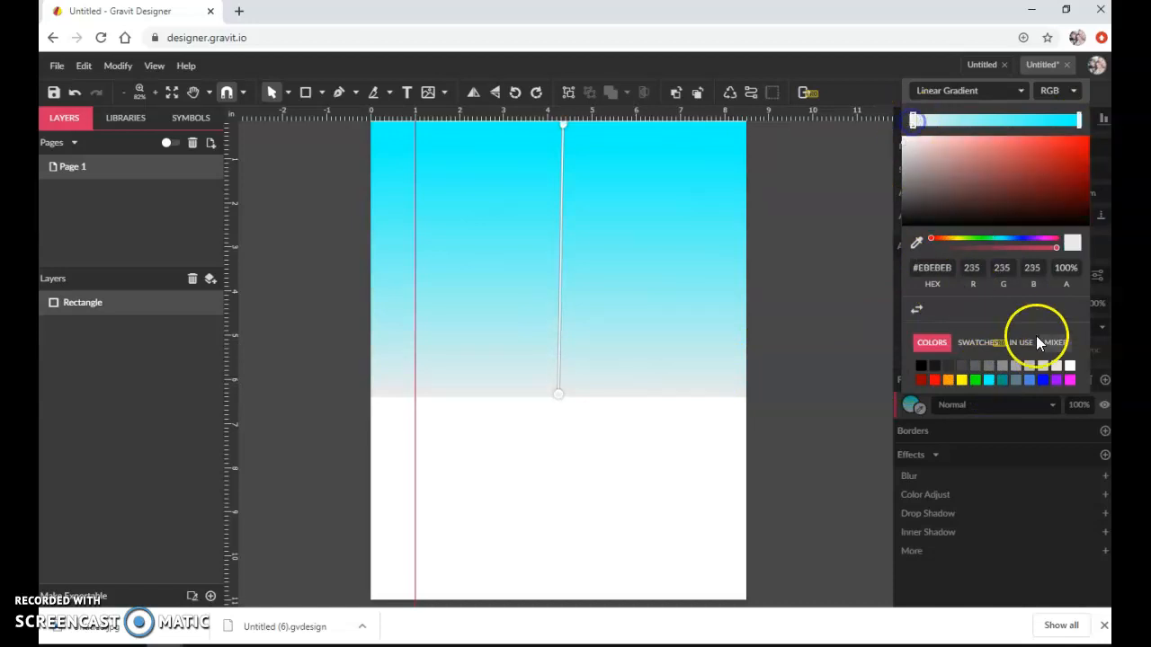
click(1067, 369)
click(712, 418)
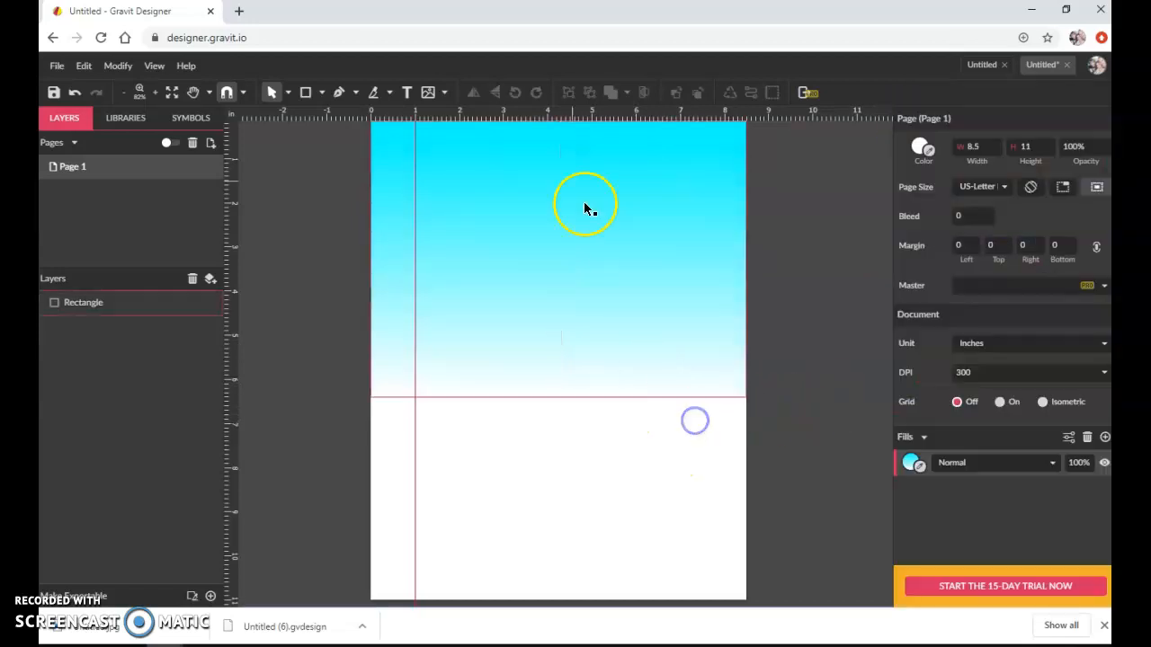
click(558, 422)
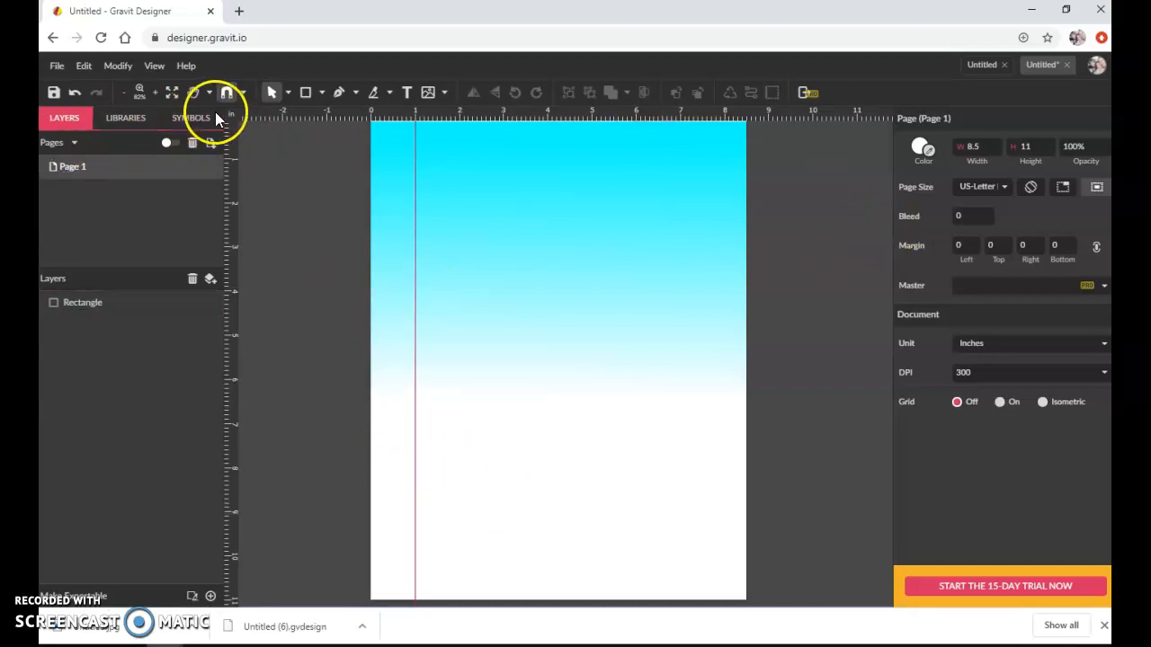
Add a text box about 7.07 by 3.13 inches starting at the guide near the page top, reading "Wild Wednesdays" on two lines
click(406, 93)
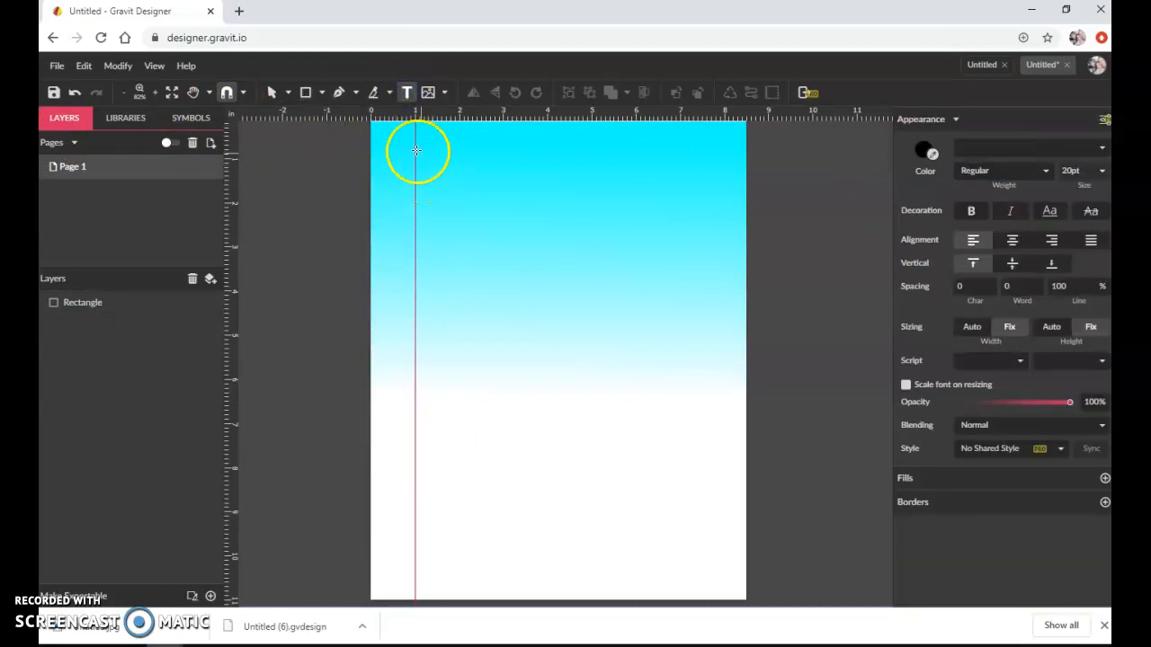
drag(415, 151, 728, 289)
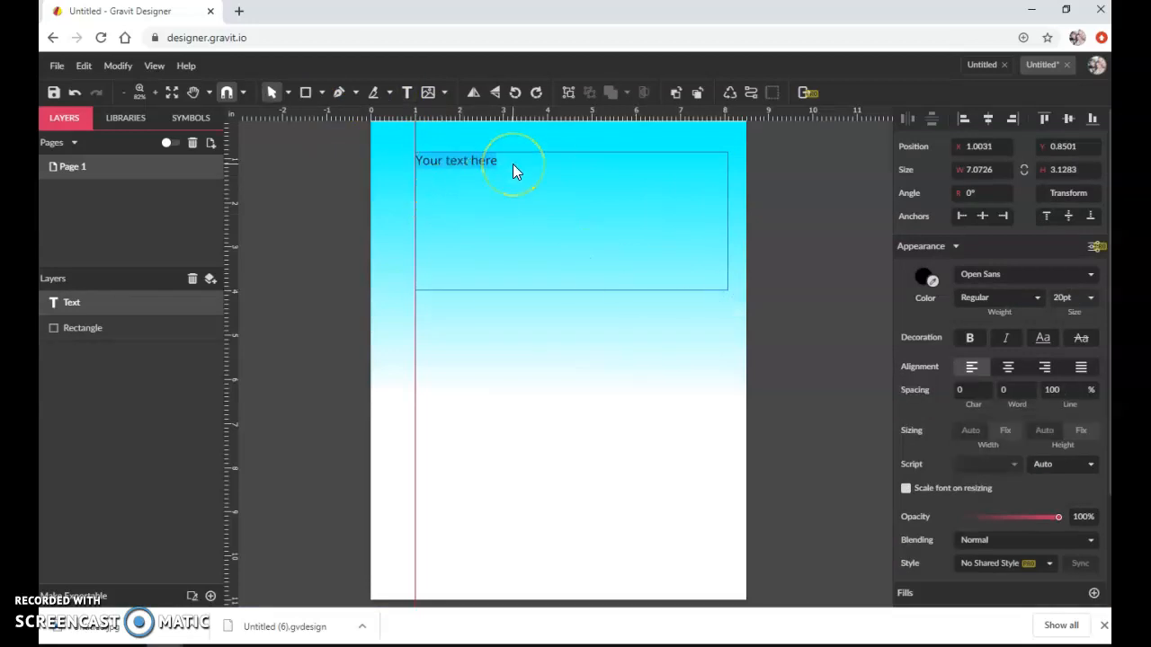
text(Wild)
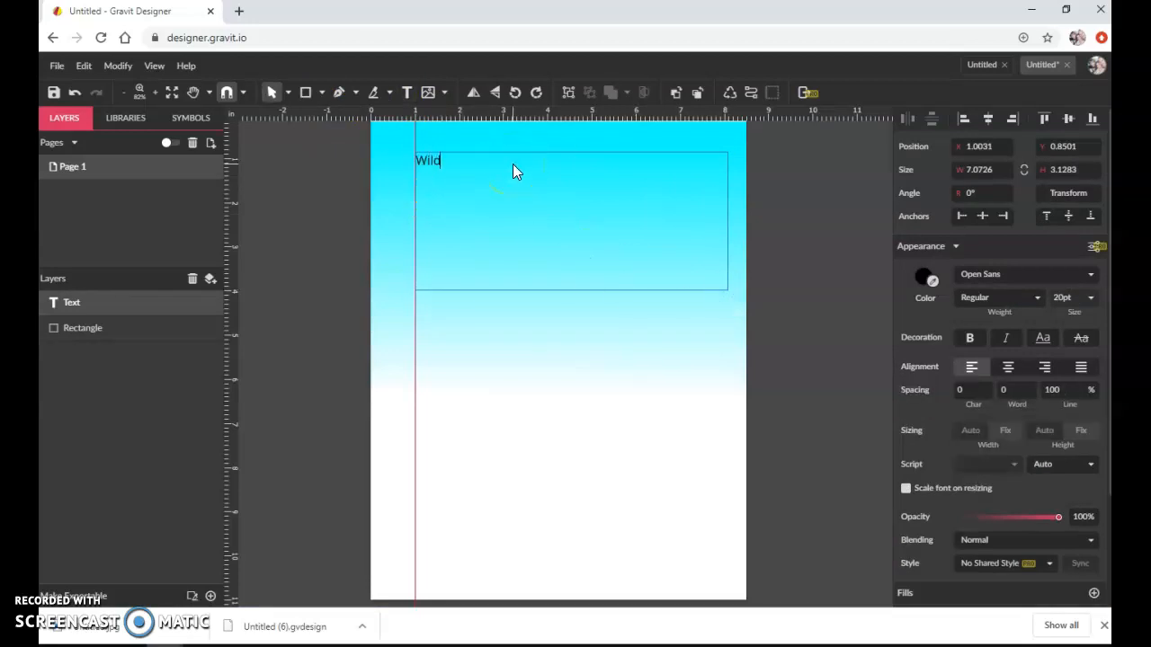
text(ednesdays)
Set the whole "Wild Wednesdays" heading to 72 pt
key(ctrl+a)
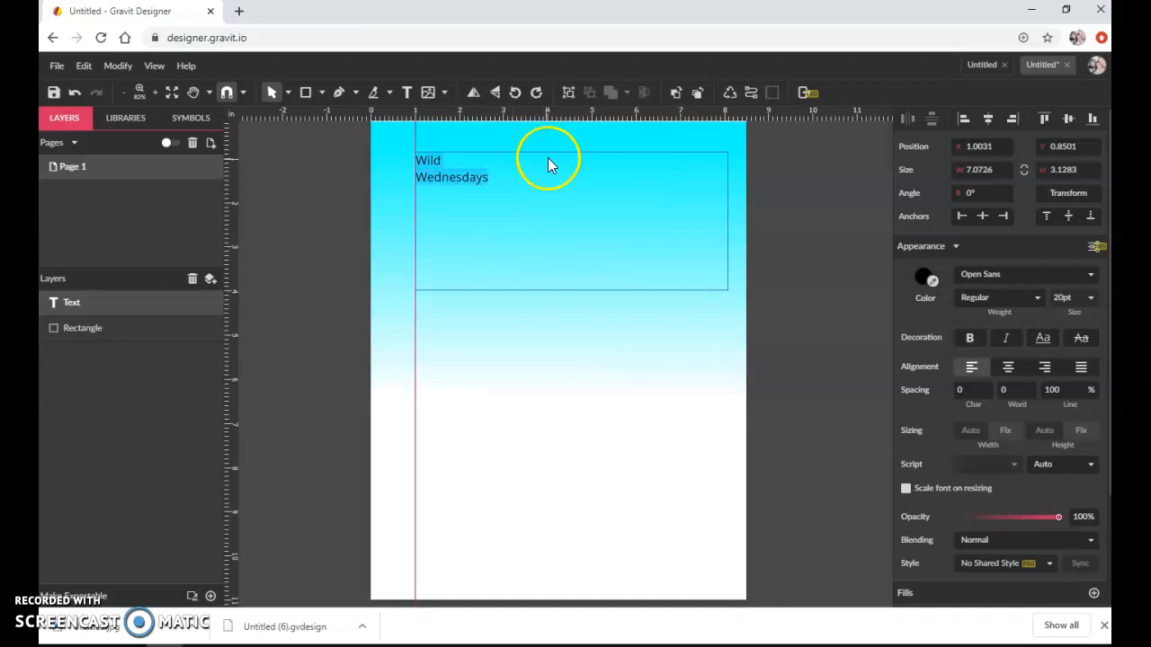
click(1092, 301)
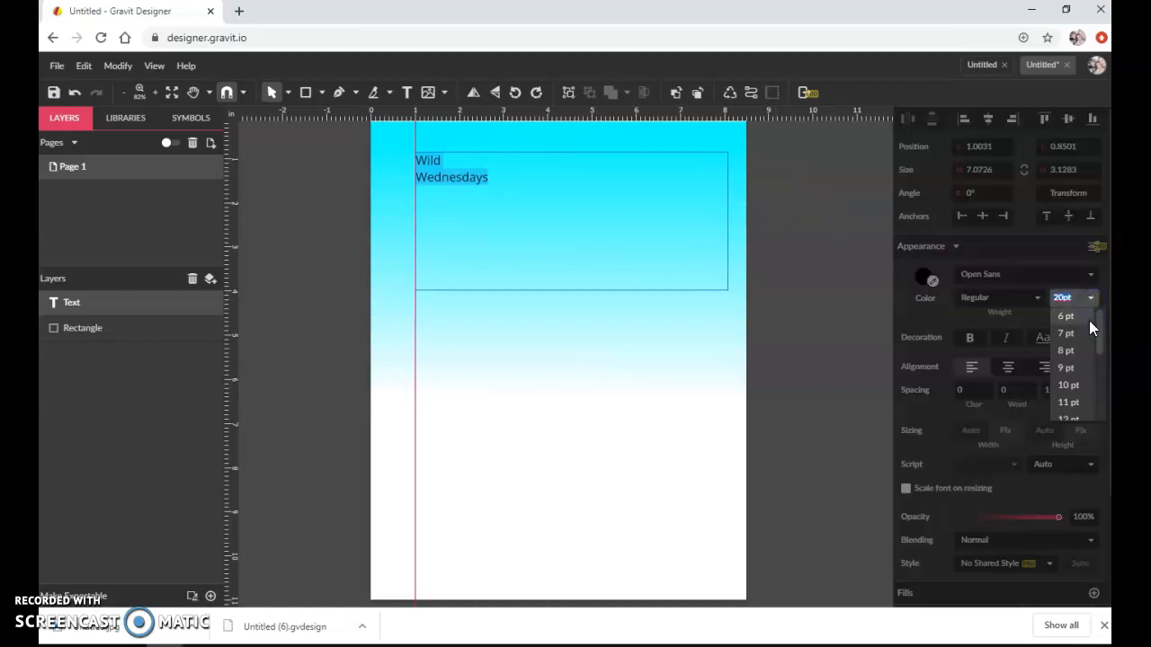
scroll(1101, 341, down, 3)
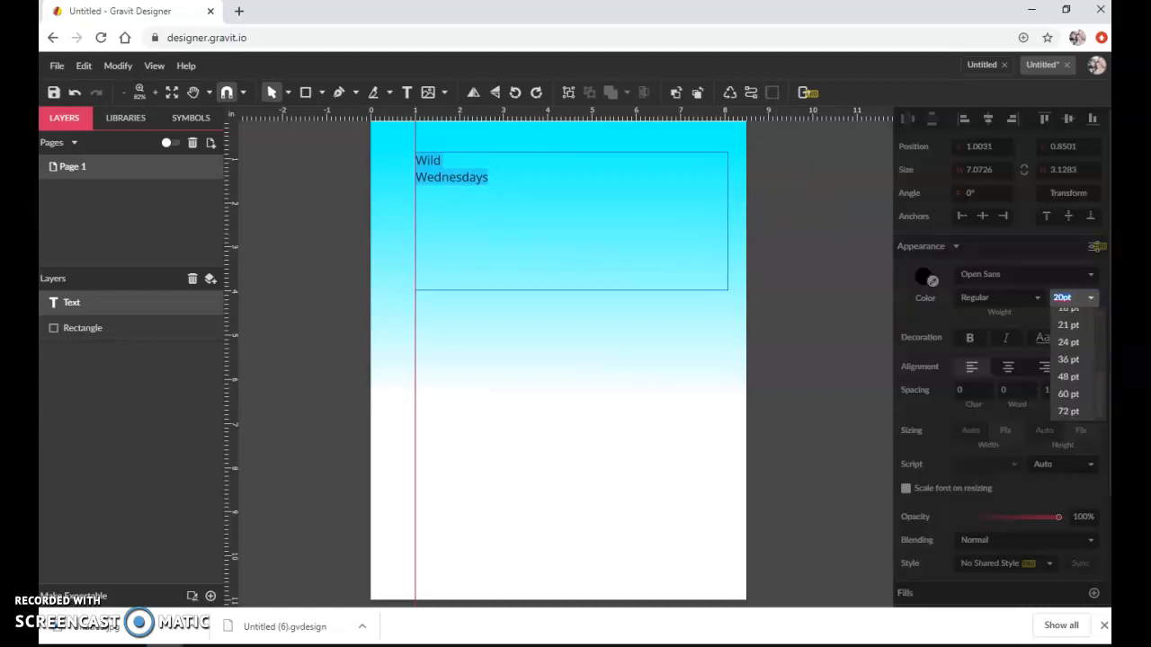
click(1084, 414)
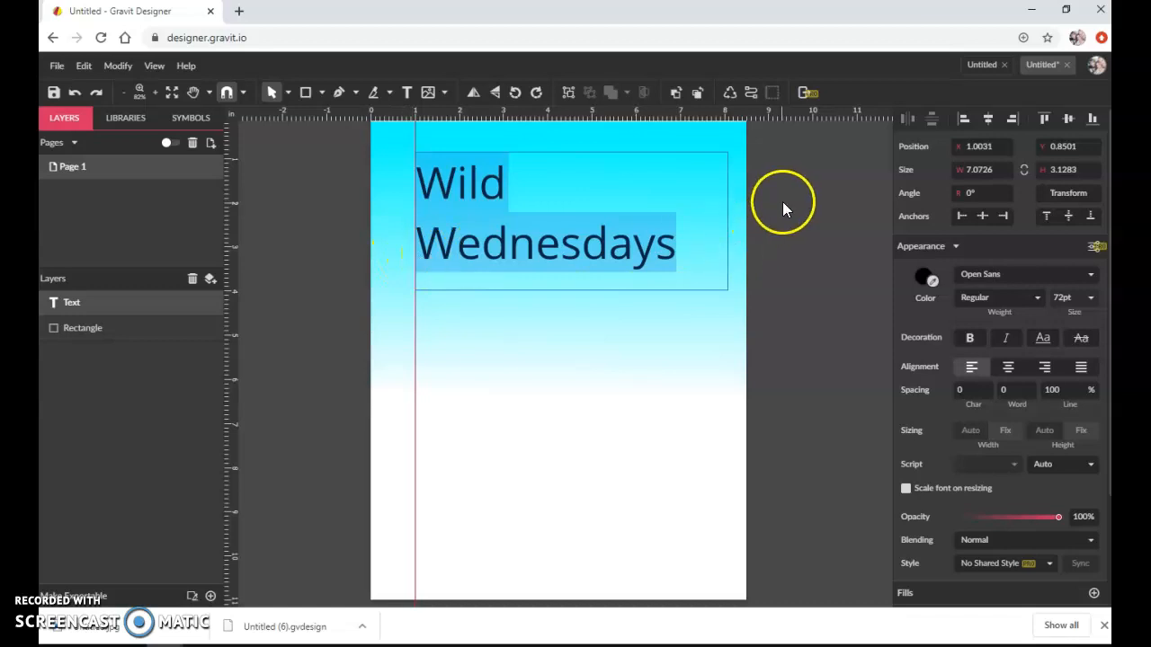
Change the heading's font to Over the Rainbow
click(1091, 277)
scroll(1009, 363, down, 2)
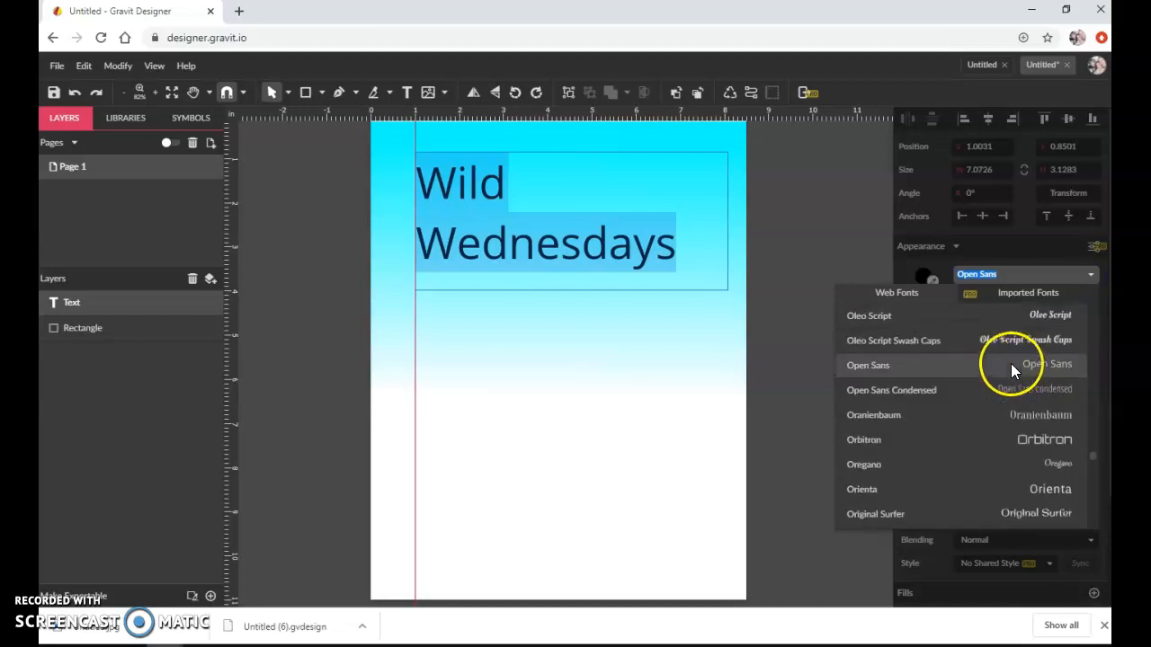
scroll(1018, 381, down, 3)
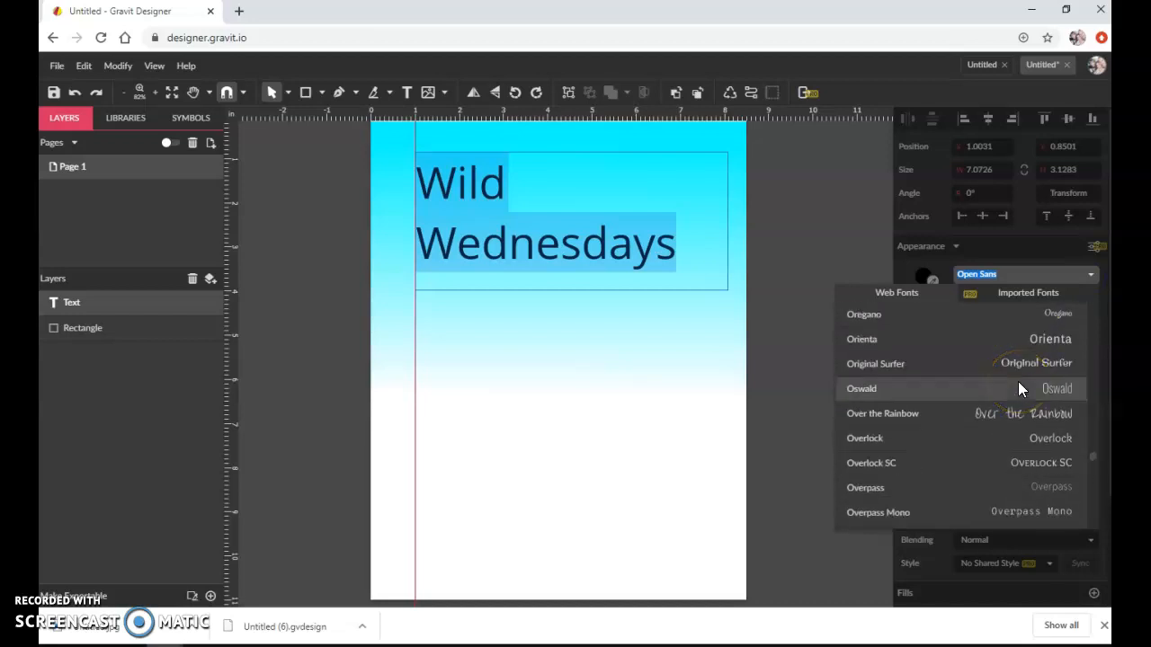
click(941, 340)
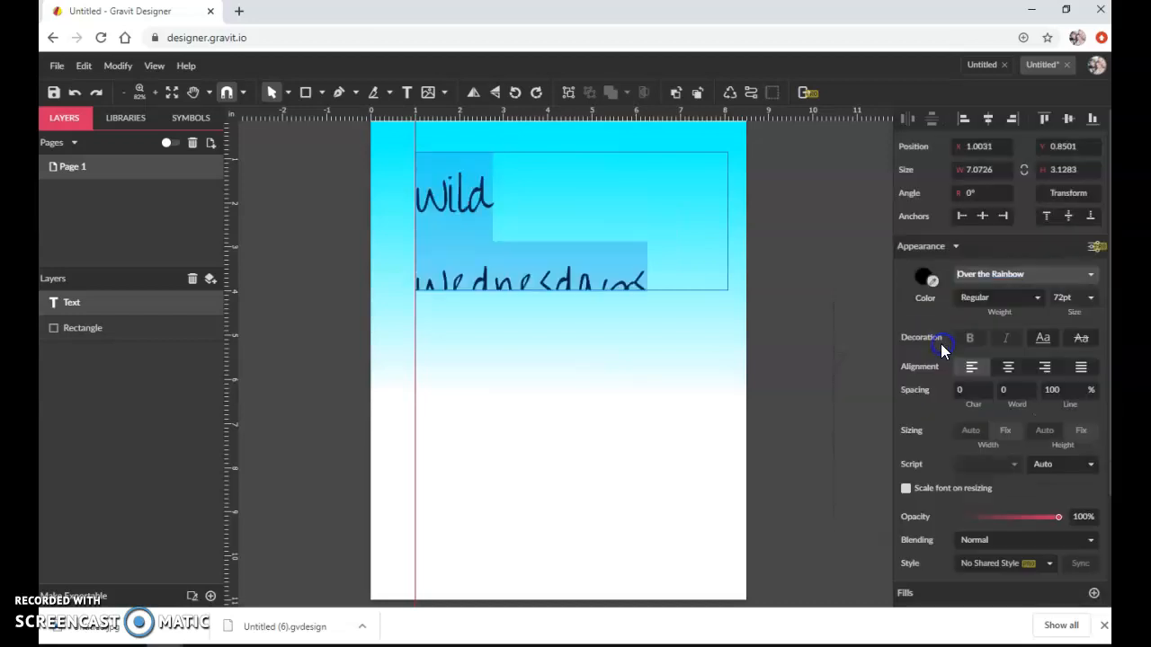
Try the Paprika font on the "Wild Wednesdays" heading
click(1093, 276)
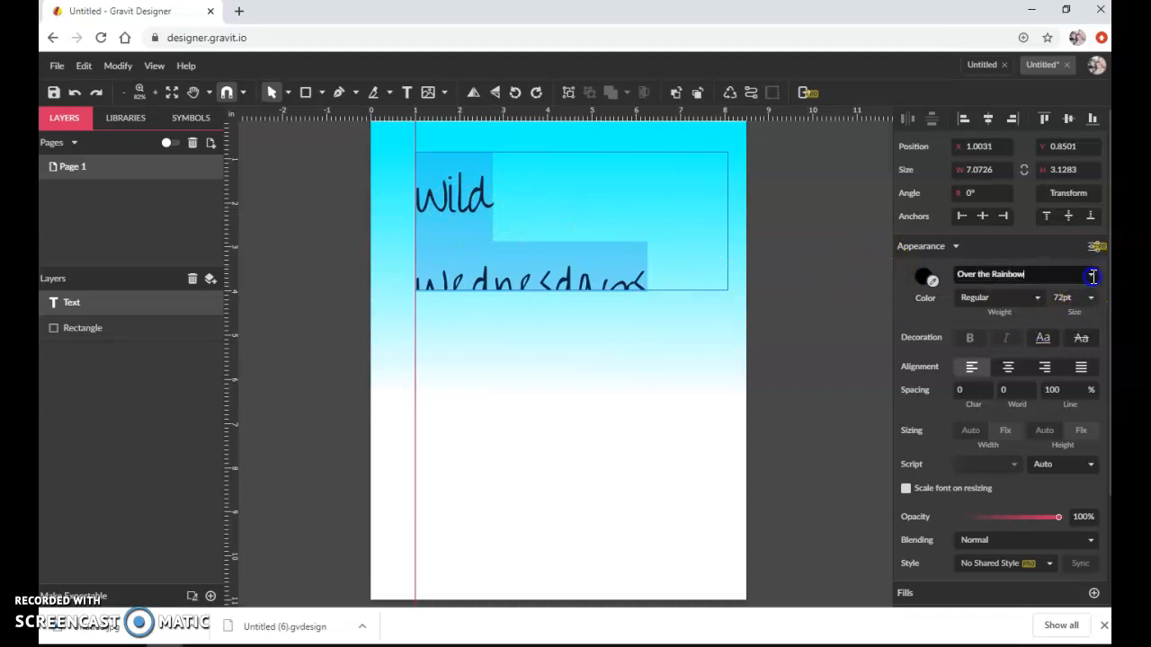
scroll(1042, 419, down, 3)
scroll(1041, 419, down, 2)
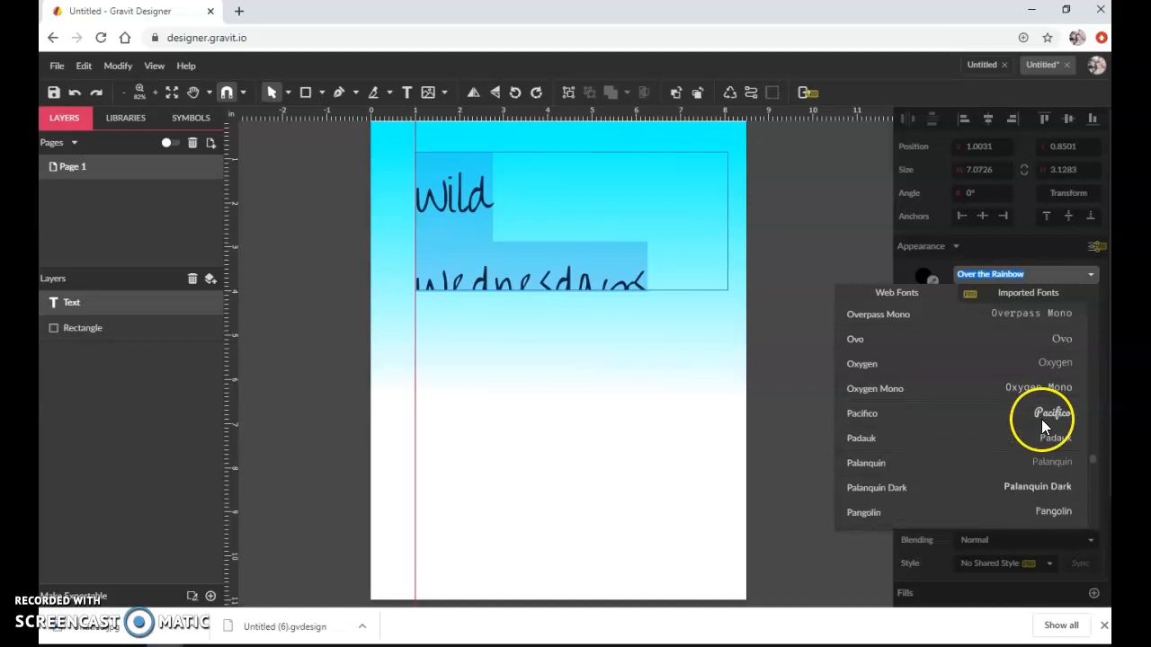
scroll(1028, 436, down, 2)
scroll(1029, 429, down, 1)
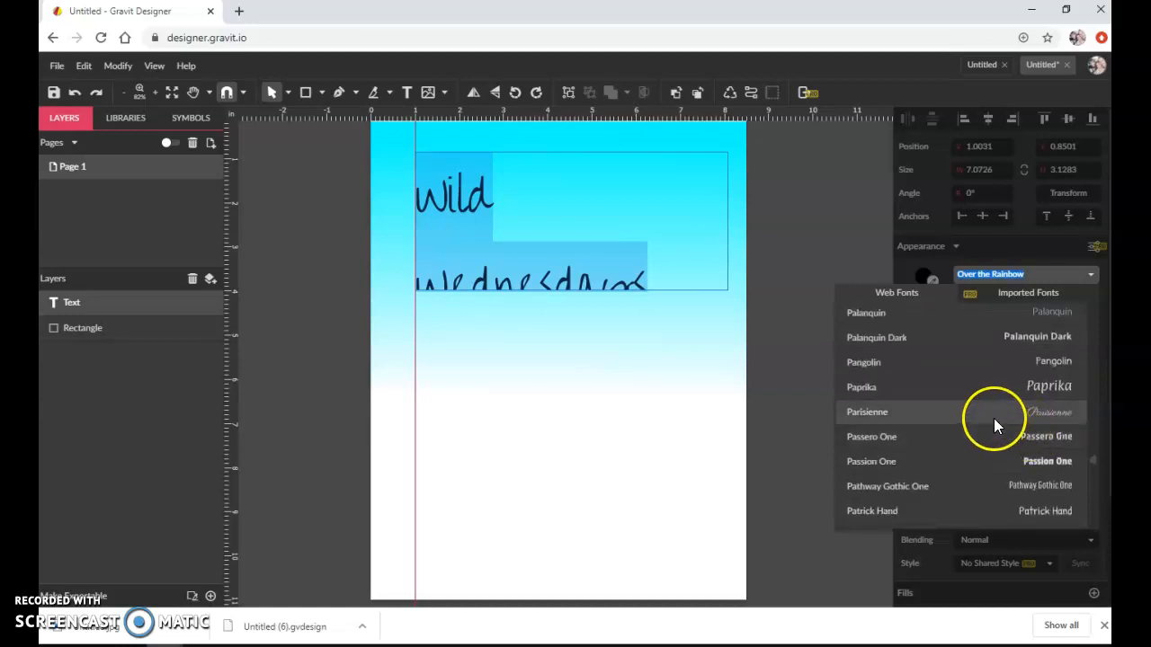
click(998, 390)
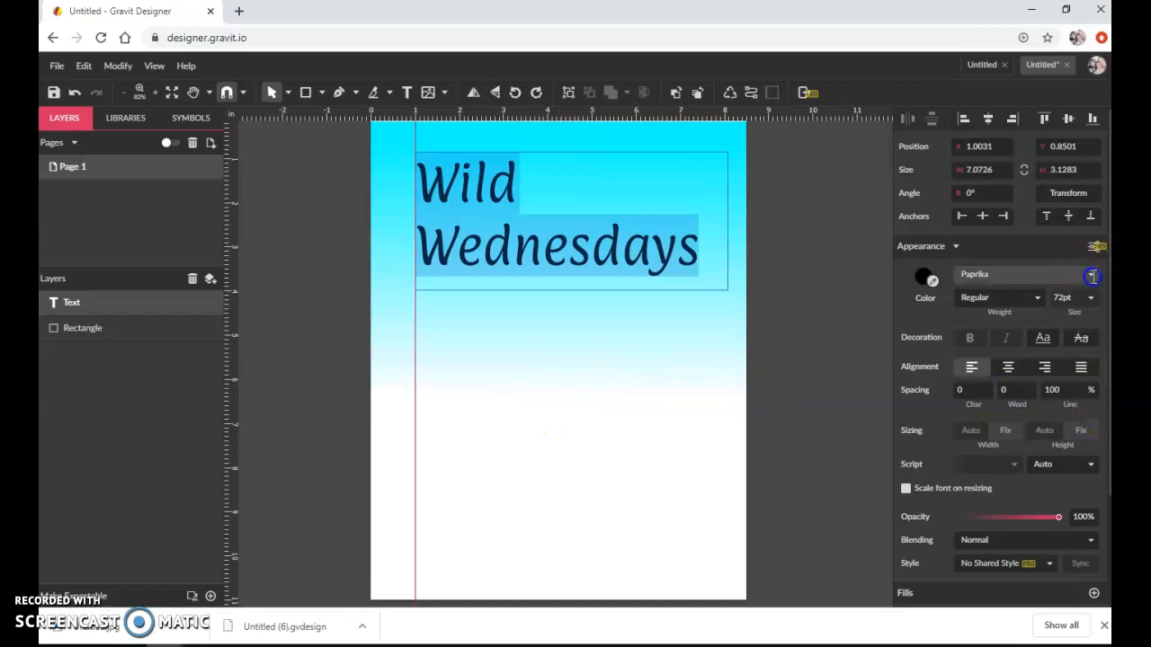
Change the "Wild Wednesdays" heading's font to Permanent Marker
click(1025, 274)
scroll(1029, 399, down, 2)
scroll(1029, 399, down, 5)
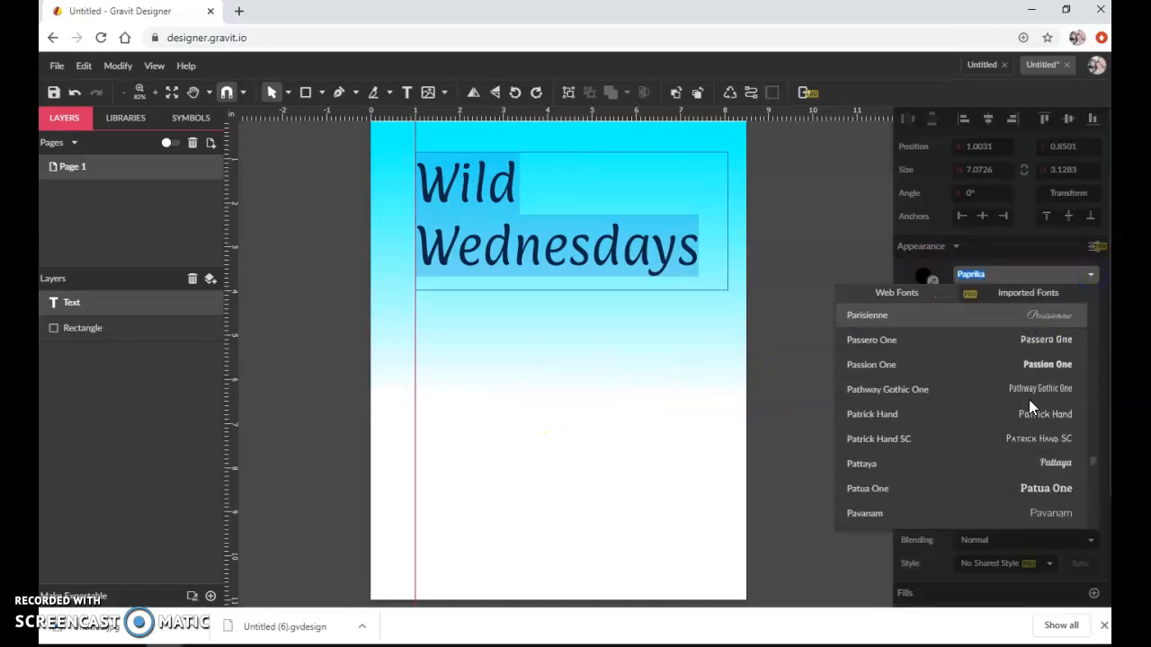
scroll(1031, 415, down, 1)
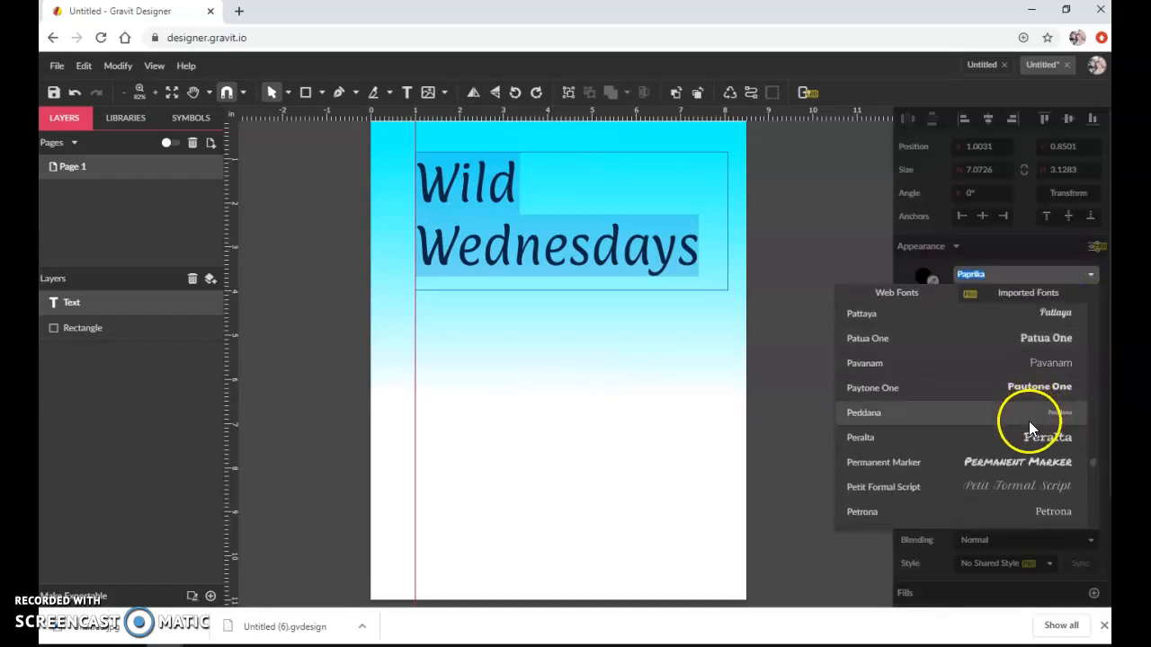
scroll(994, 430, down, 2)
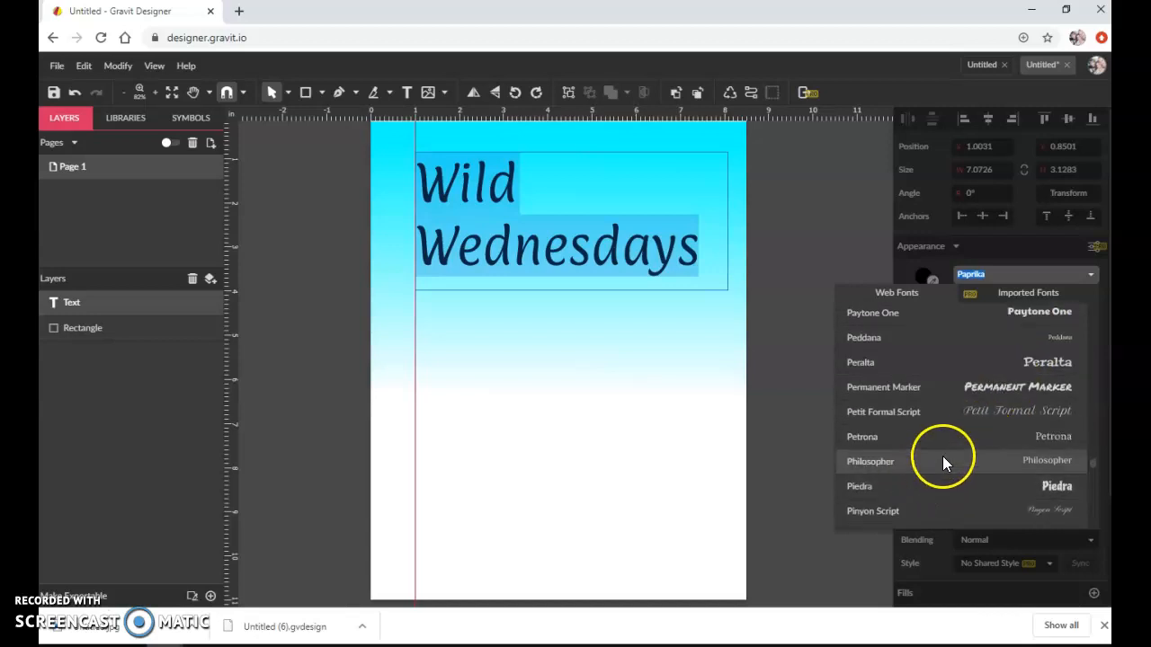
click(991, 383)
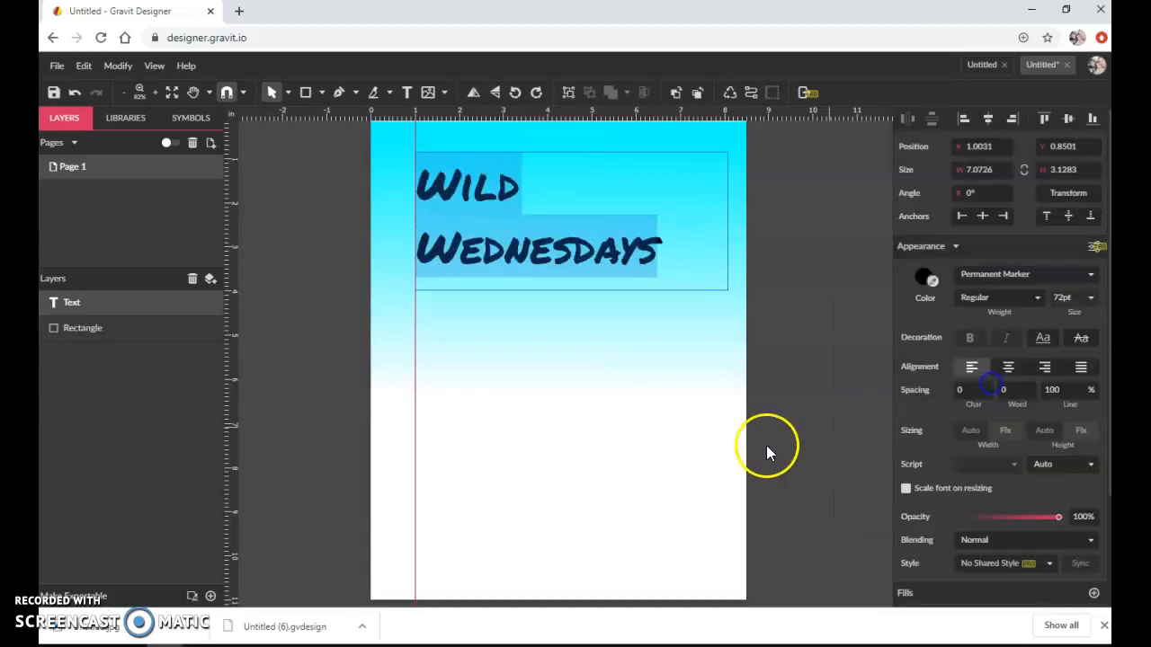
Color the whole "Wild Wednesdays" heading bright magenta pink
click(511, 289)
drag(658, 257, 417, 227)
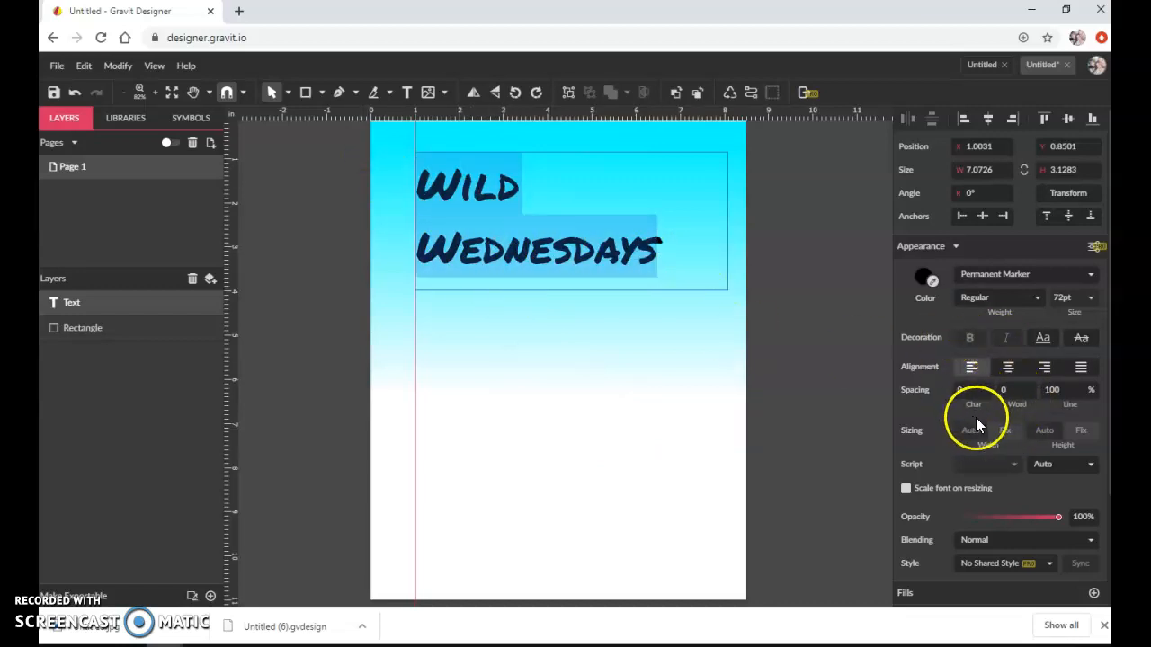
click(921, 280)
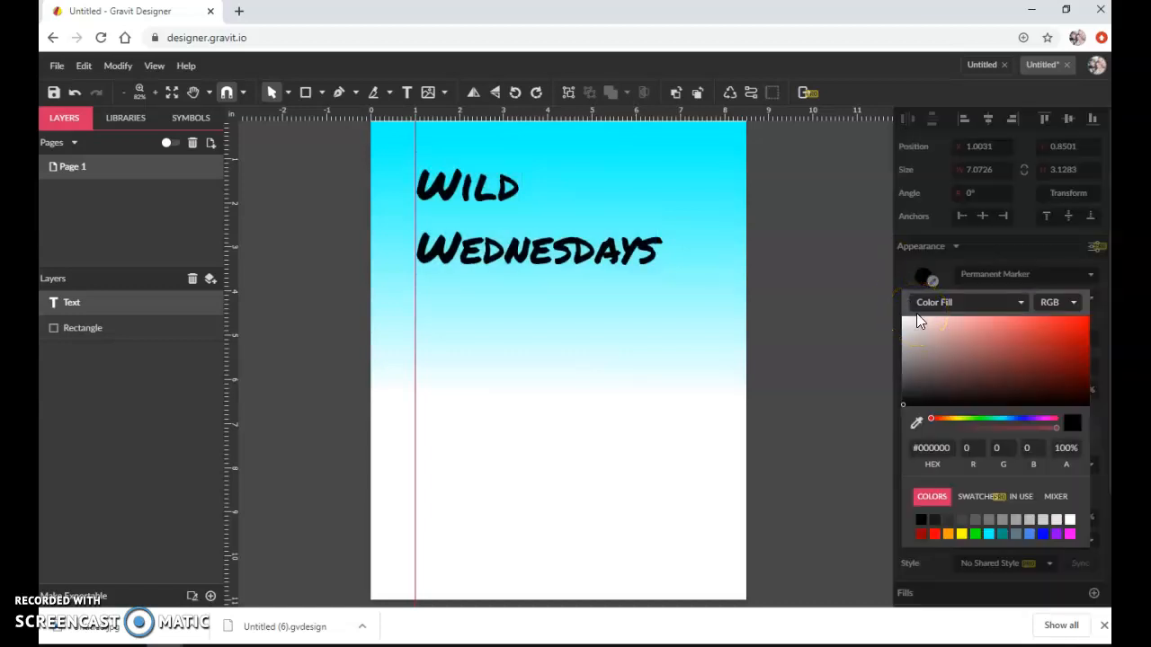
click(1069, 535)
click(447, 378)
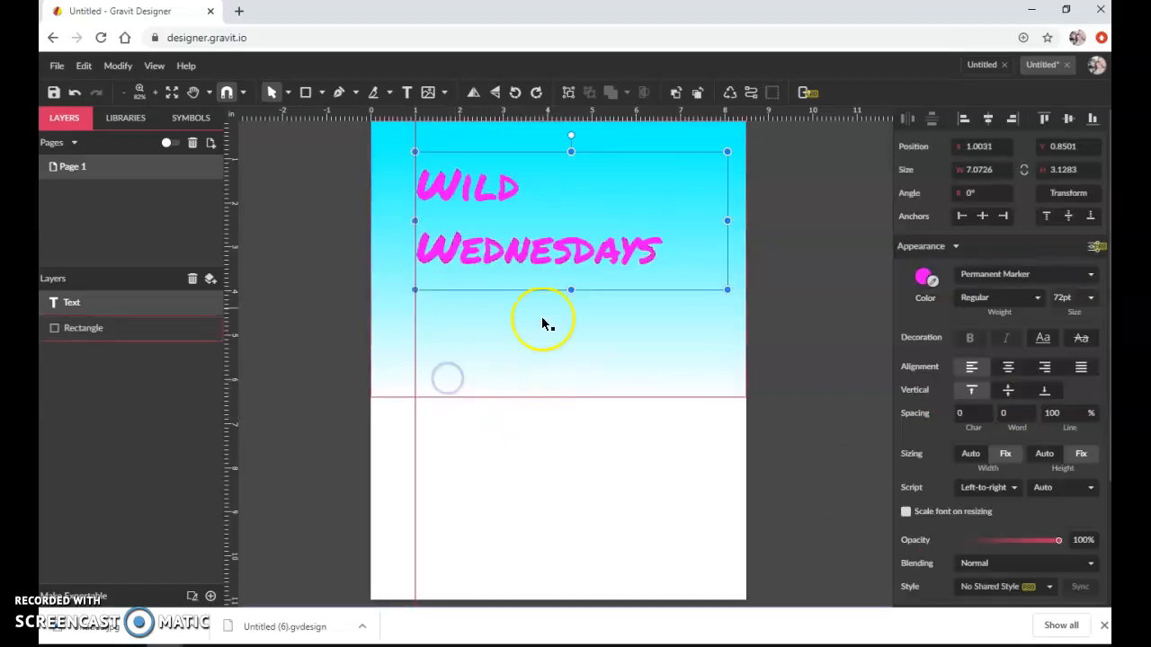
Tighten the line spacing of the two-line "Wild Wednesdays" heading to 70%
double_click(596, 275)
drag(659, 263, 455, 220)
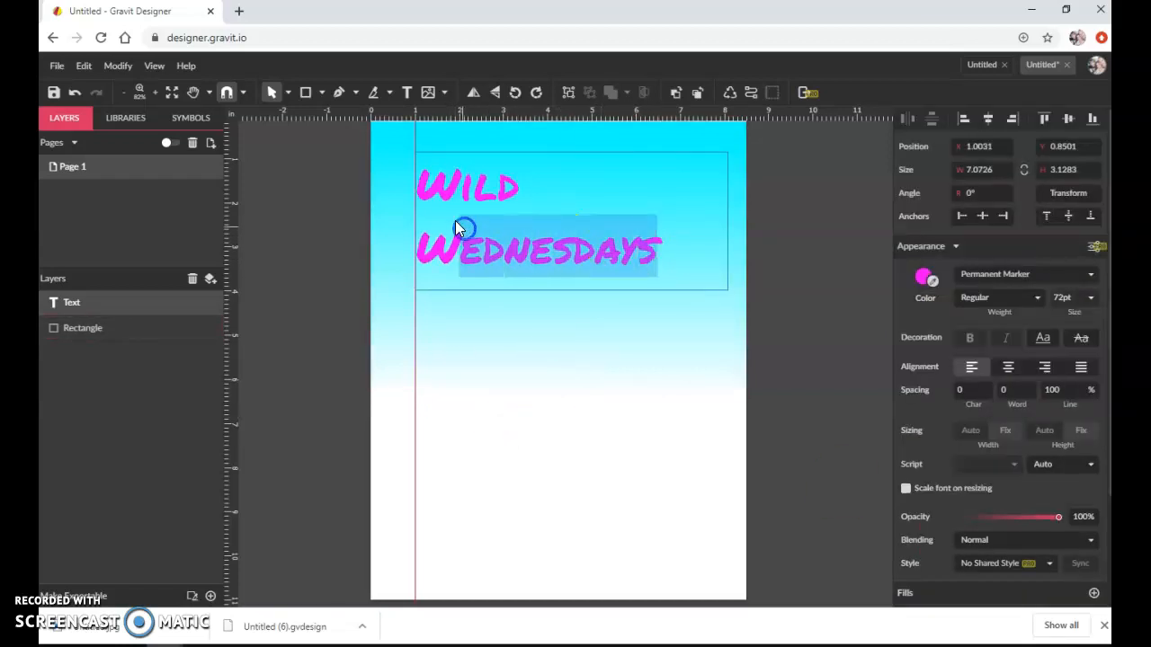
click(429, 211)
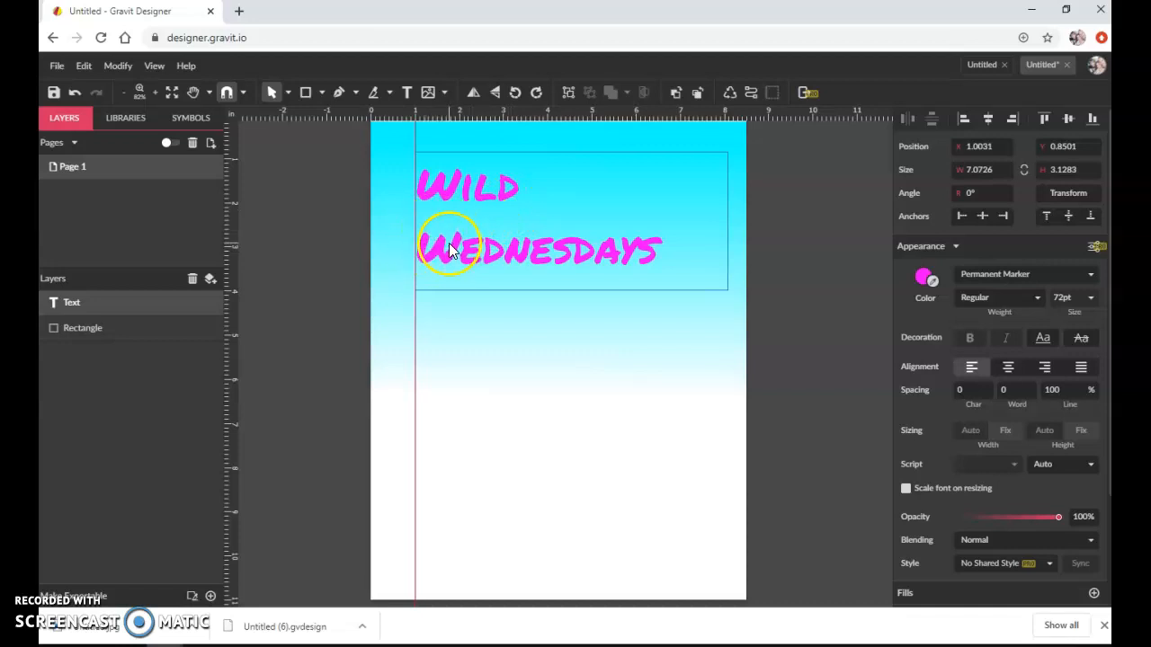
drag(667, 257, 452, 216)
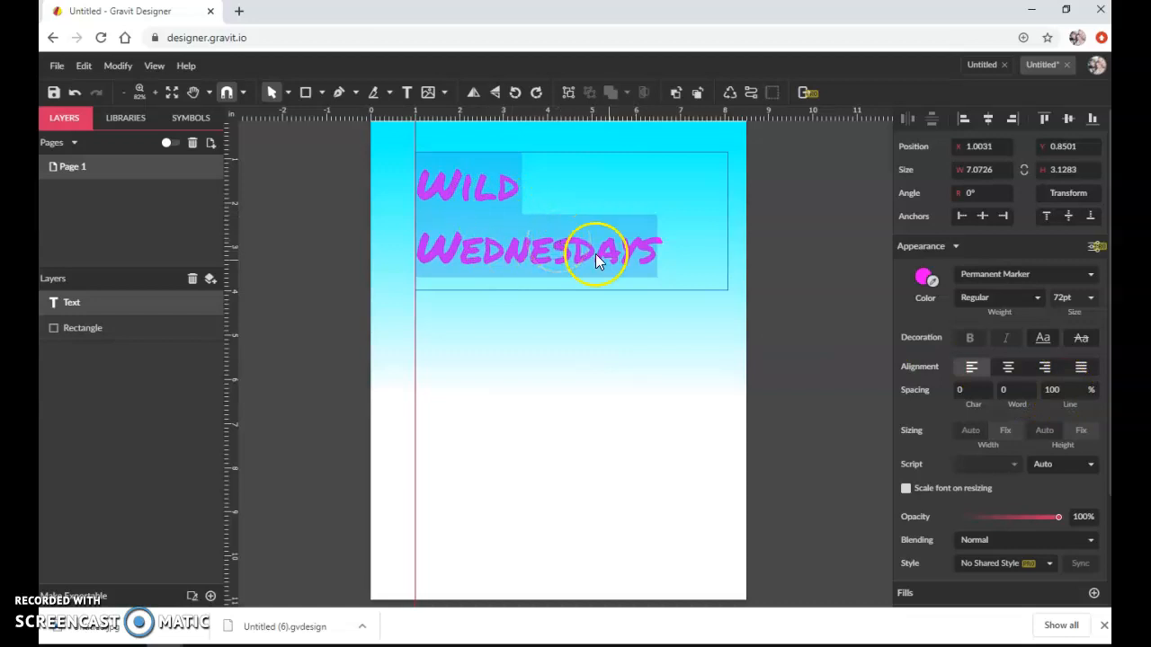
drag(1073, 390, 1035, 388)
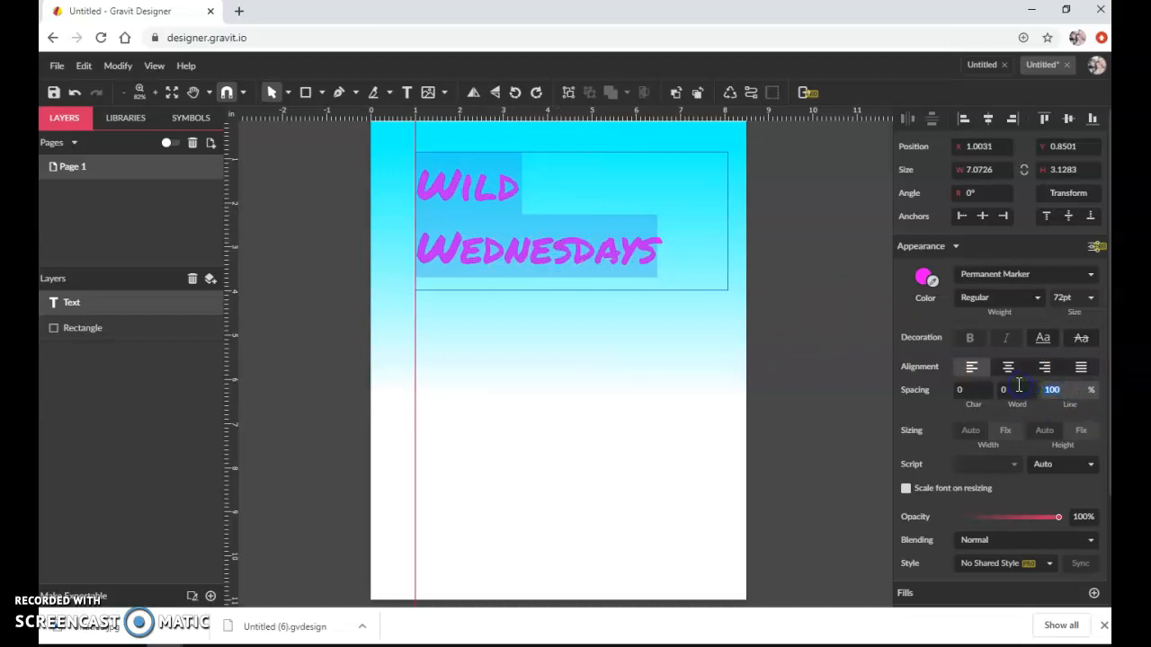
text(70)
key(Return)
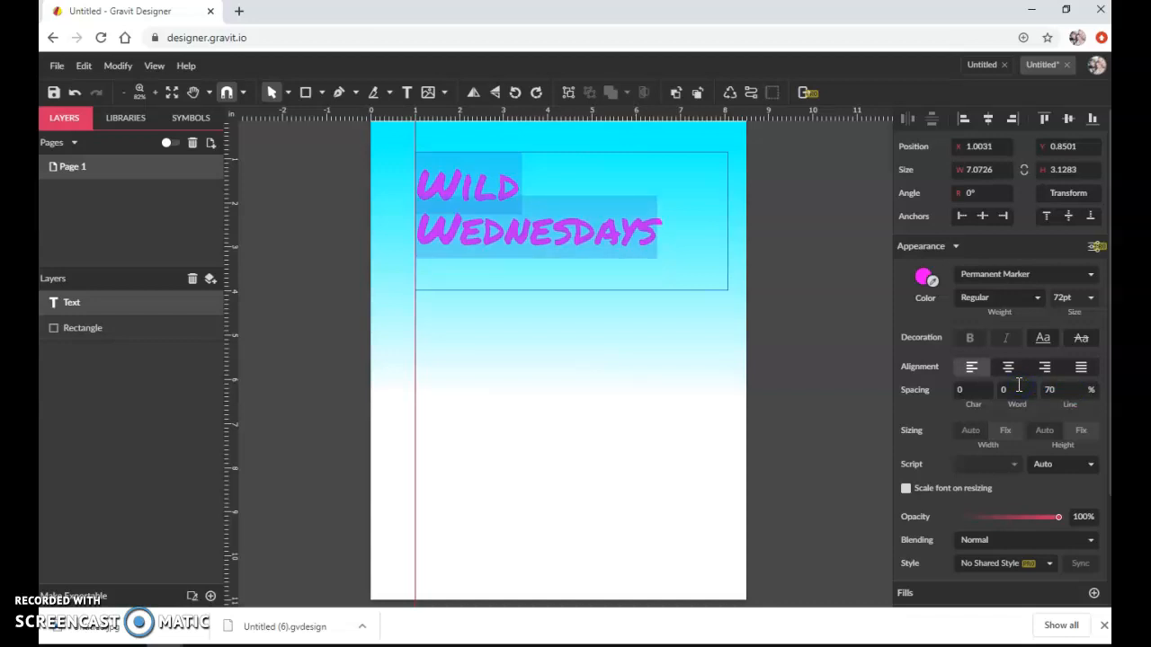
click(657, 354)
click(545, 443)
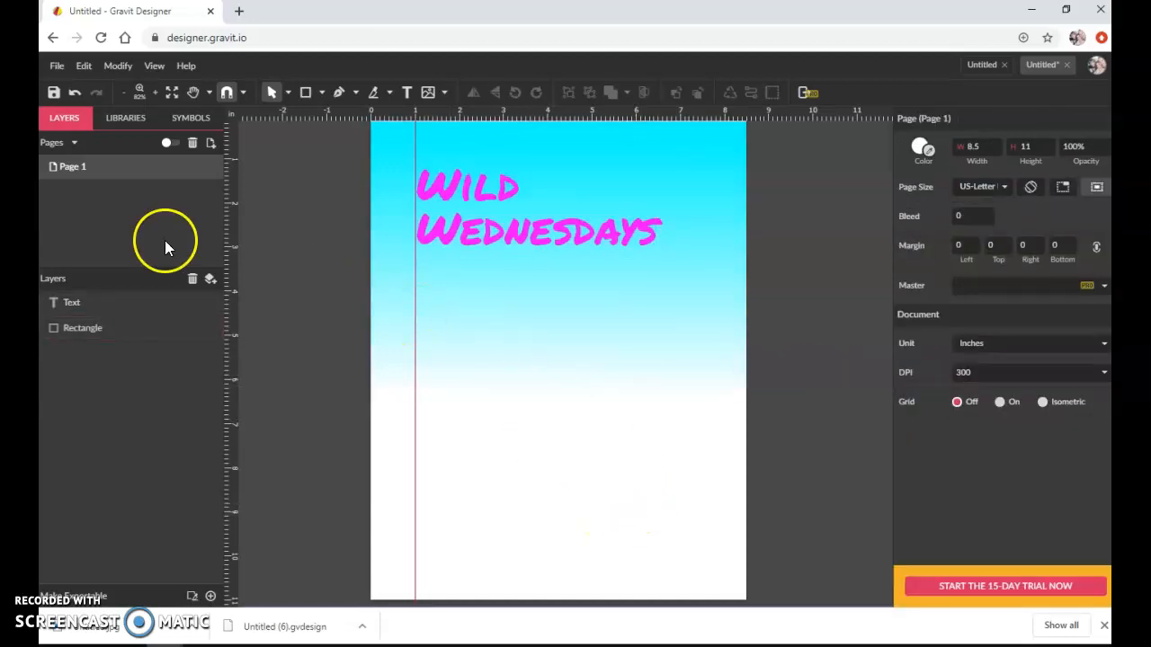
Add a text box about 3.88 by 2.21 inches at the vertical guide below the heading, reading "FREE"
click(408, 95)
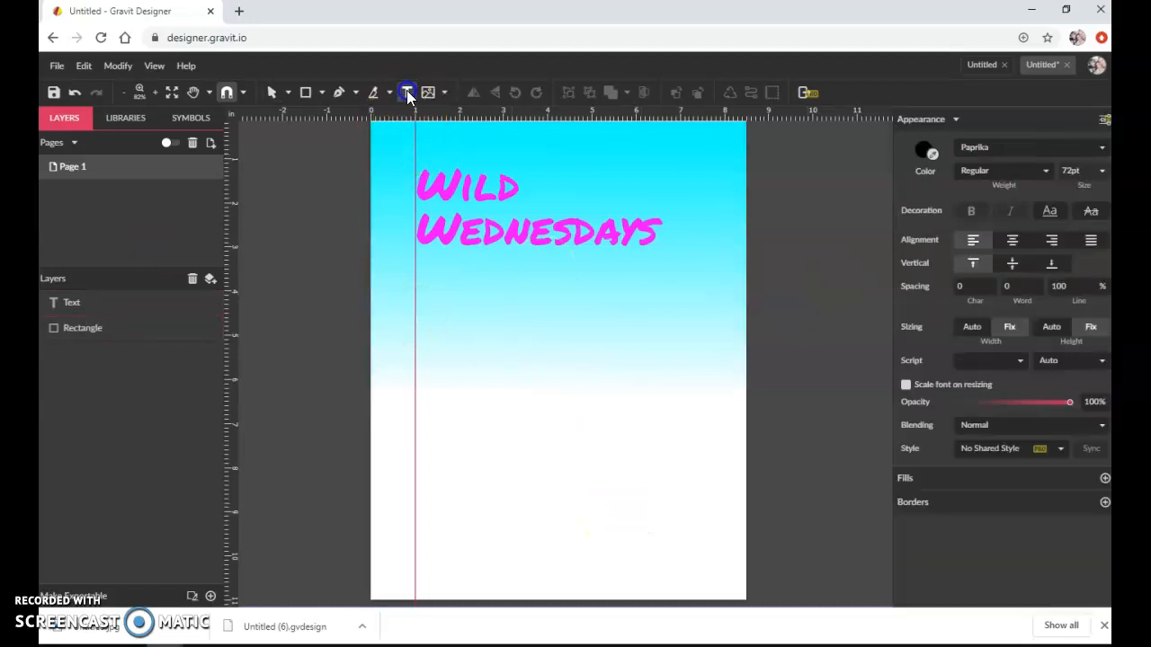
drag(415, 317, 586, 416)
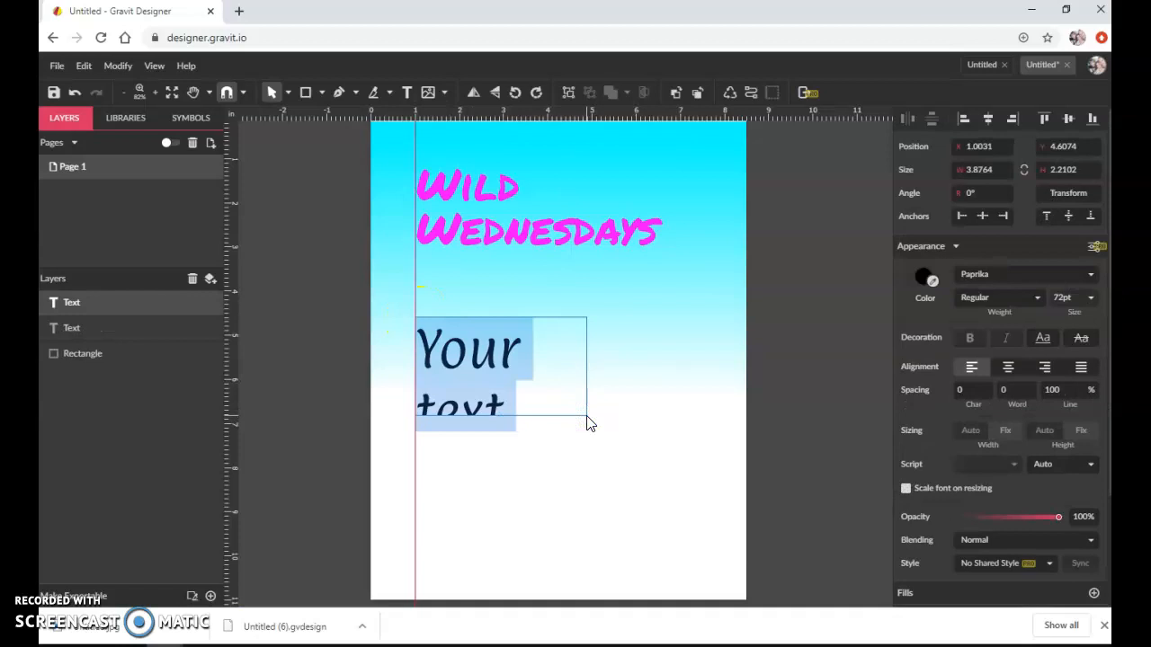
text(FREE)
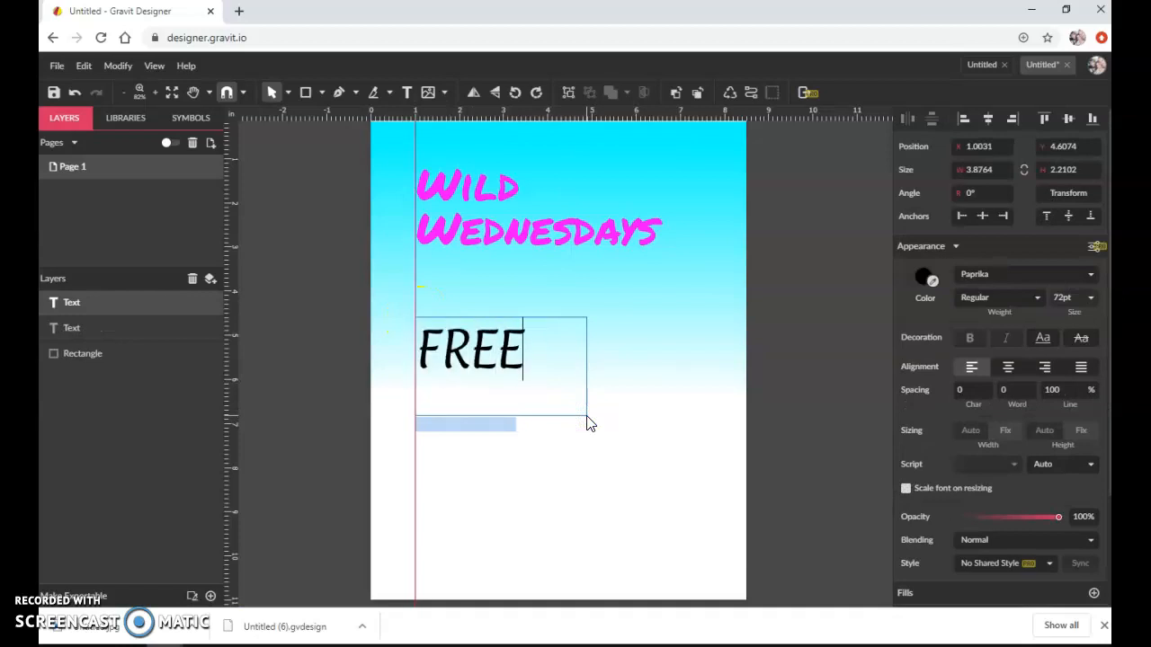
Change the font of the word "FREE" to Poller One
key(ctrl+a)
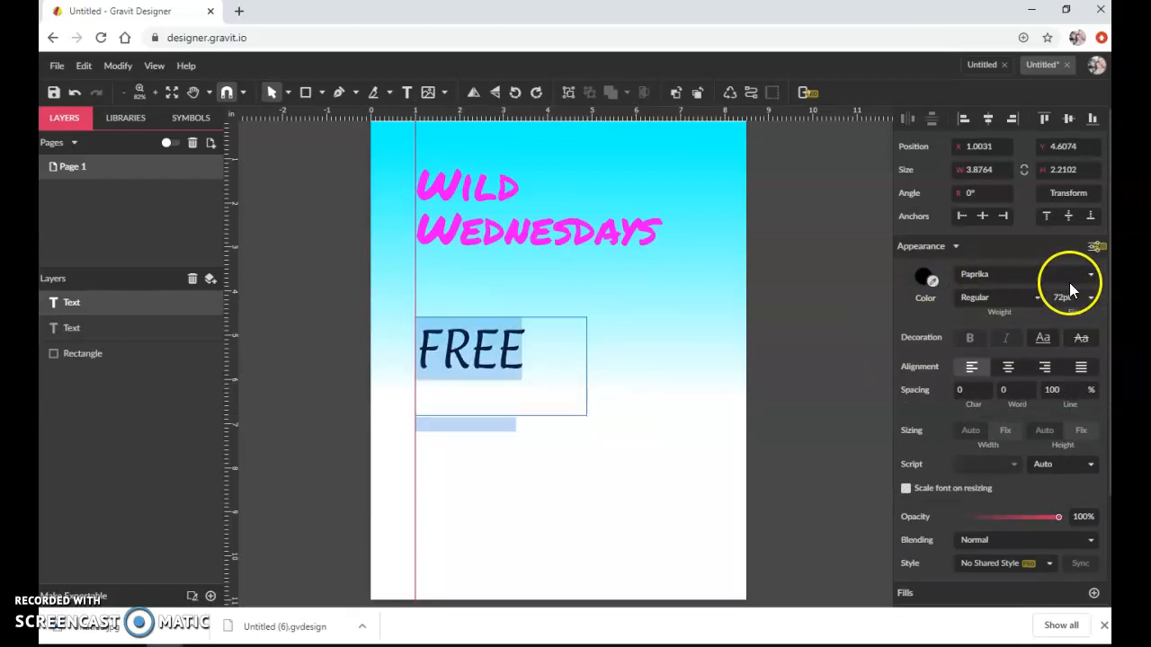
click(1092, 275)
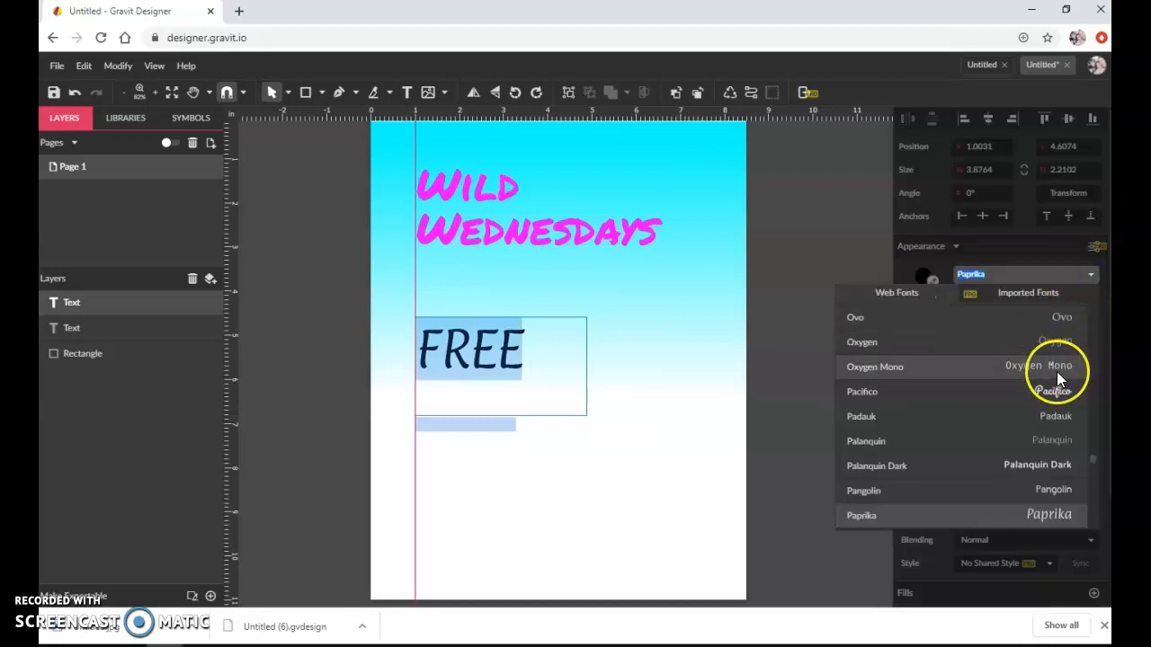
scroll(1056, 373, up, 3)
scroll(1055, 384, up, 5)
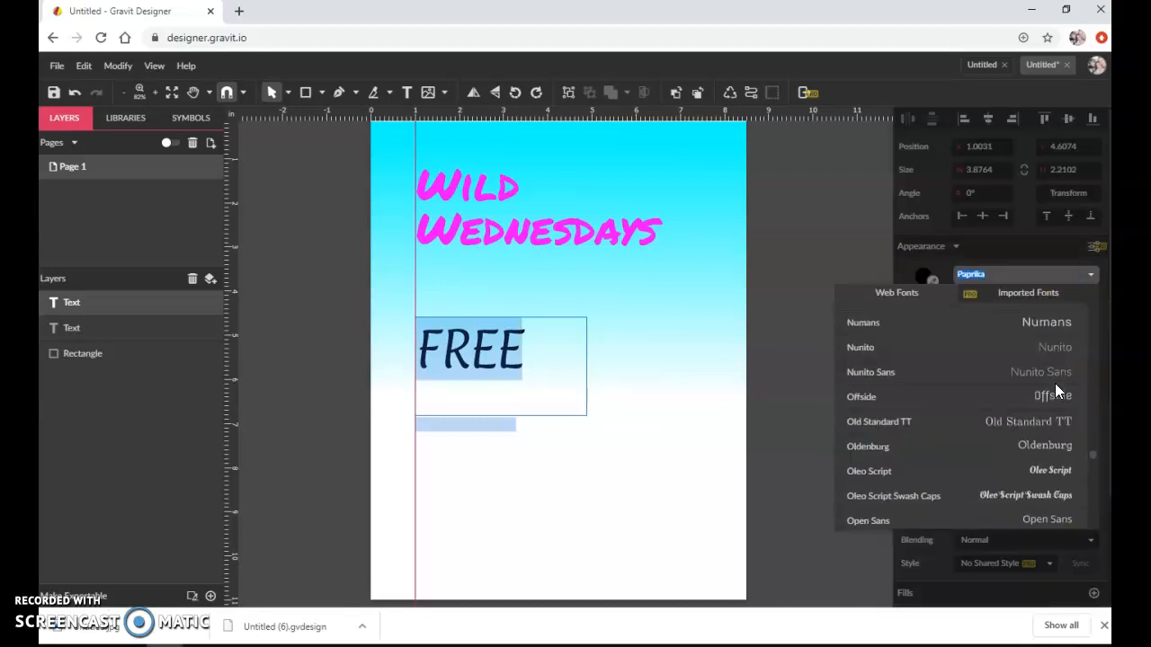
scroll(1054, 381, up, 8)
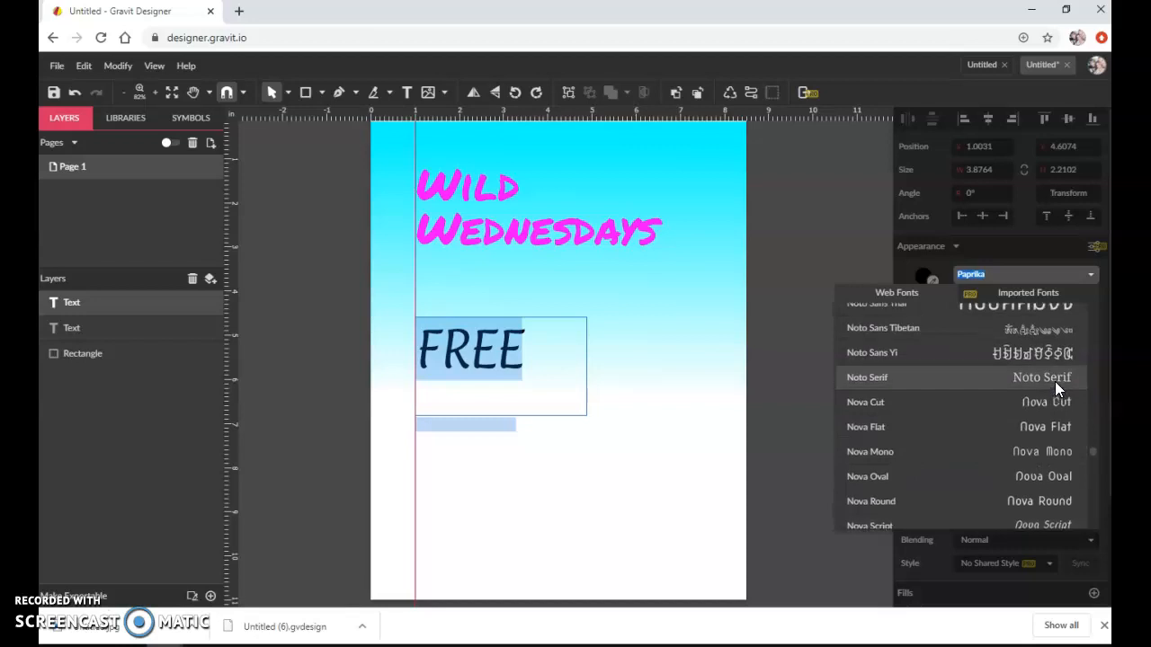
scroll(1055, 381, up, 2)
scroll(1055, 381, down, 12)
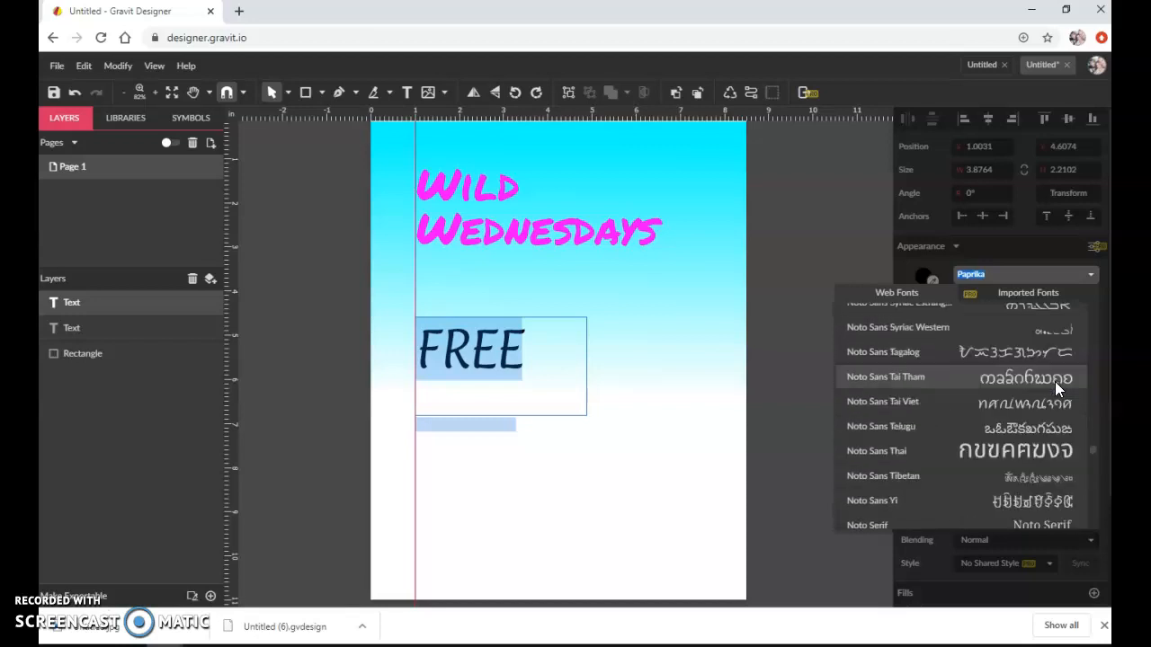
scroll(1051, 388, down, 3)
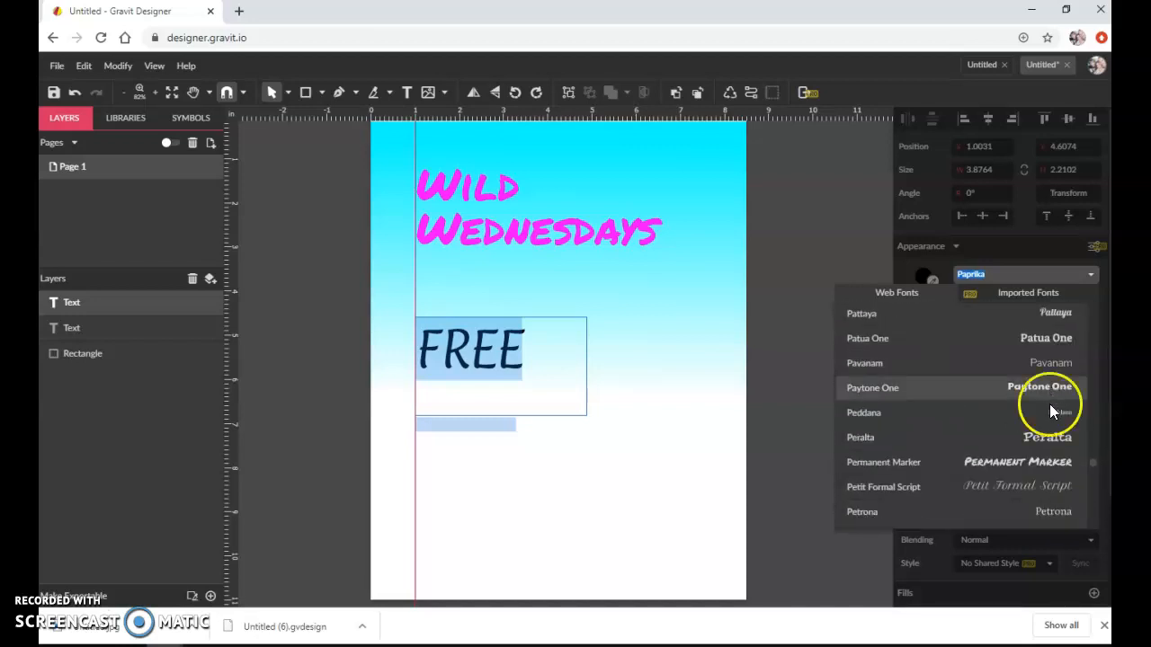
scroll(1066, 422, down, 3)
scroll(1051, 381, down, 3)
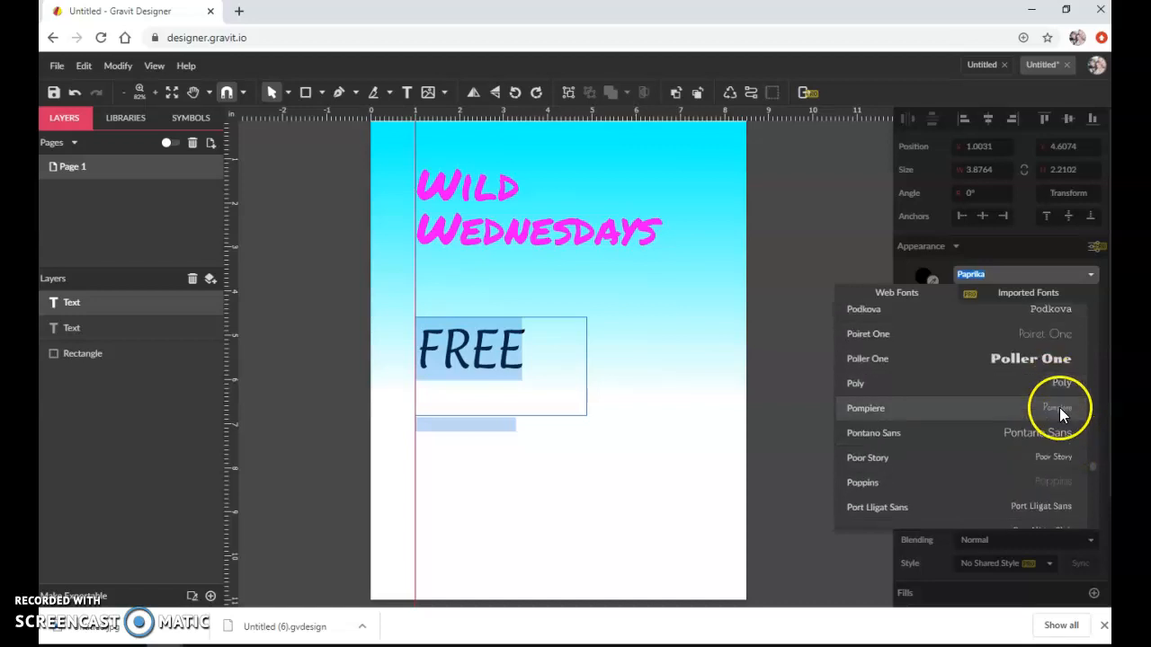
click(1030, 360)
click(647, 437)
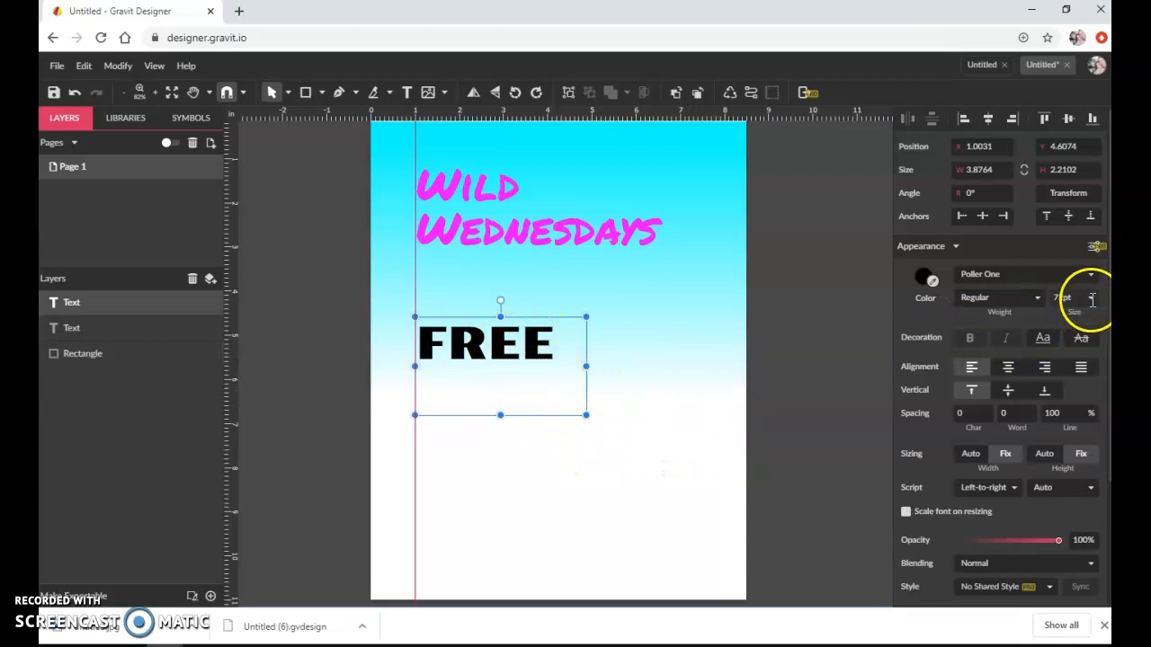
Convert the "FREE" text to a path and stretch it to about 3.44 by 1.18 inches
click(636, 362)
click(555, 358)
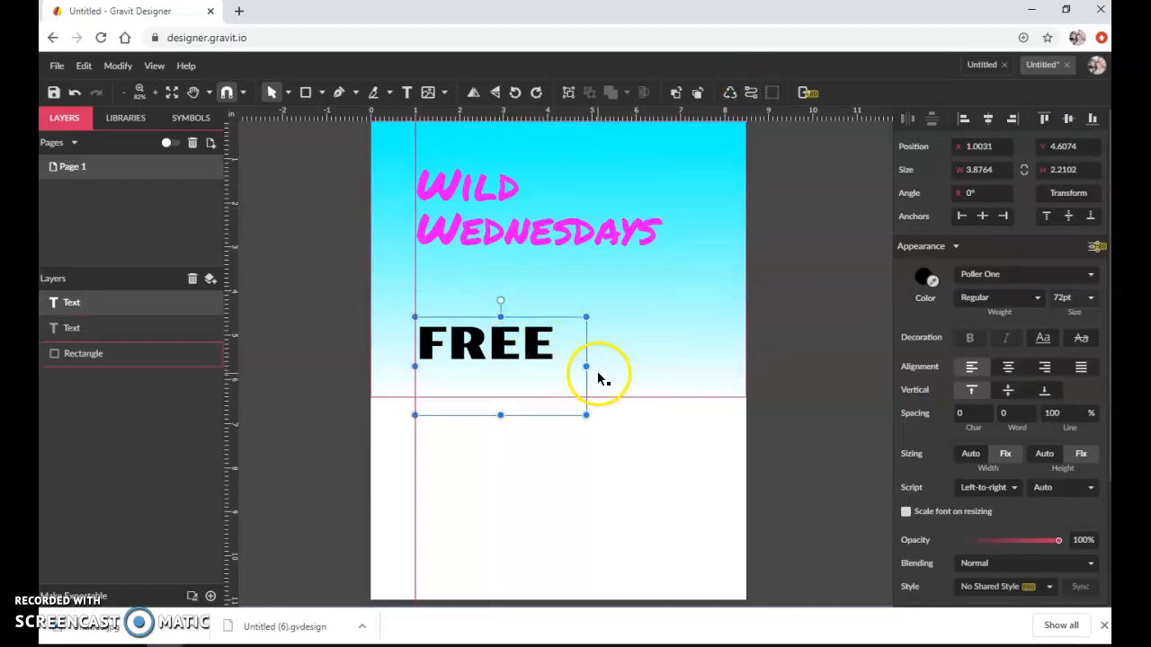
click(751, 93)
click(629, 274)
click(556, 356)
mouse_move(551, 363)
mouse_down()
mouse_move(554, 393)
mouse_move(607, 410)
mouse_move(545, 360)
mouse_move(570, 378)
mouse_up()
click(545, 396)
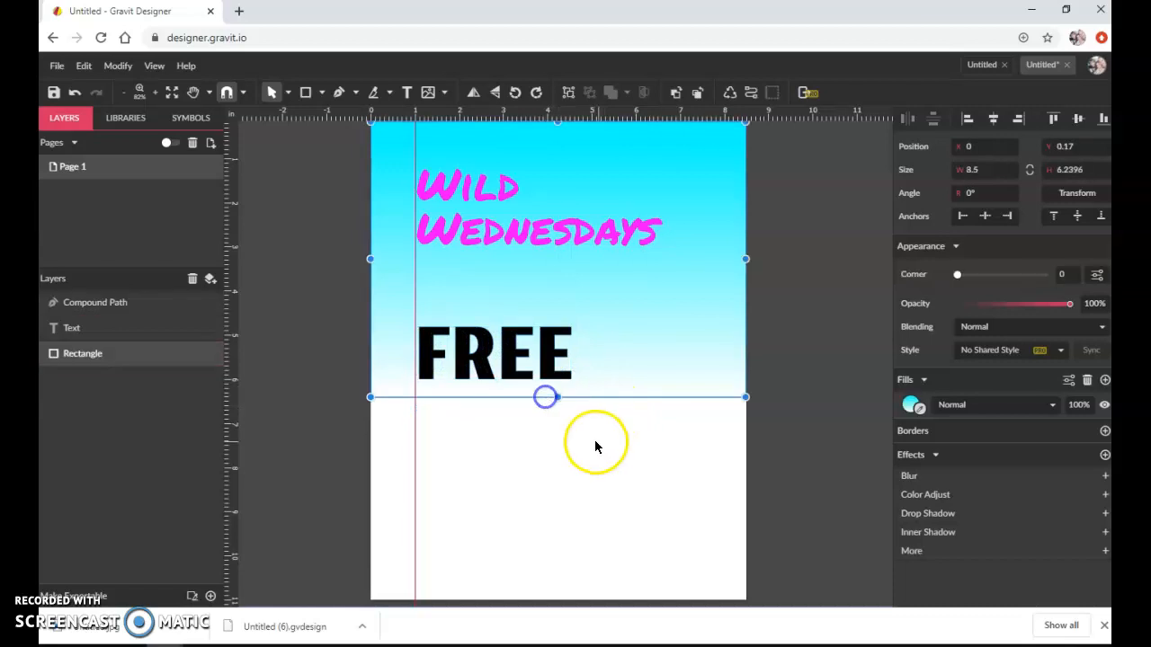
click(634, 464)
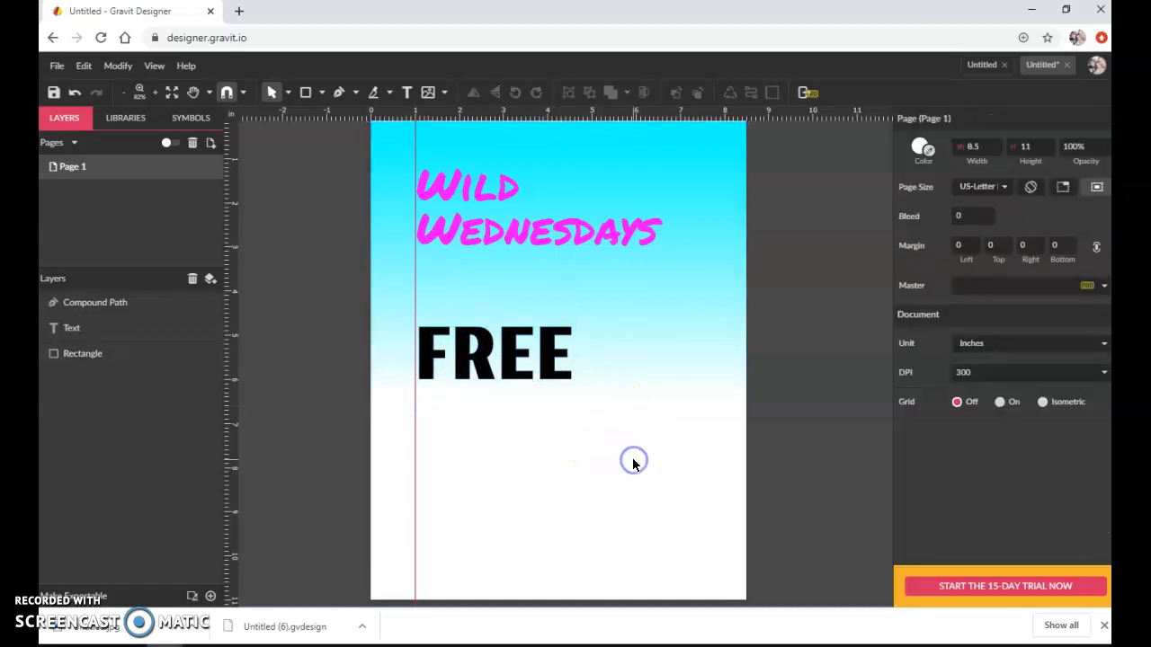
click(518, 232)
click(562, 393)
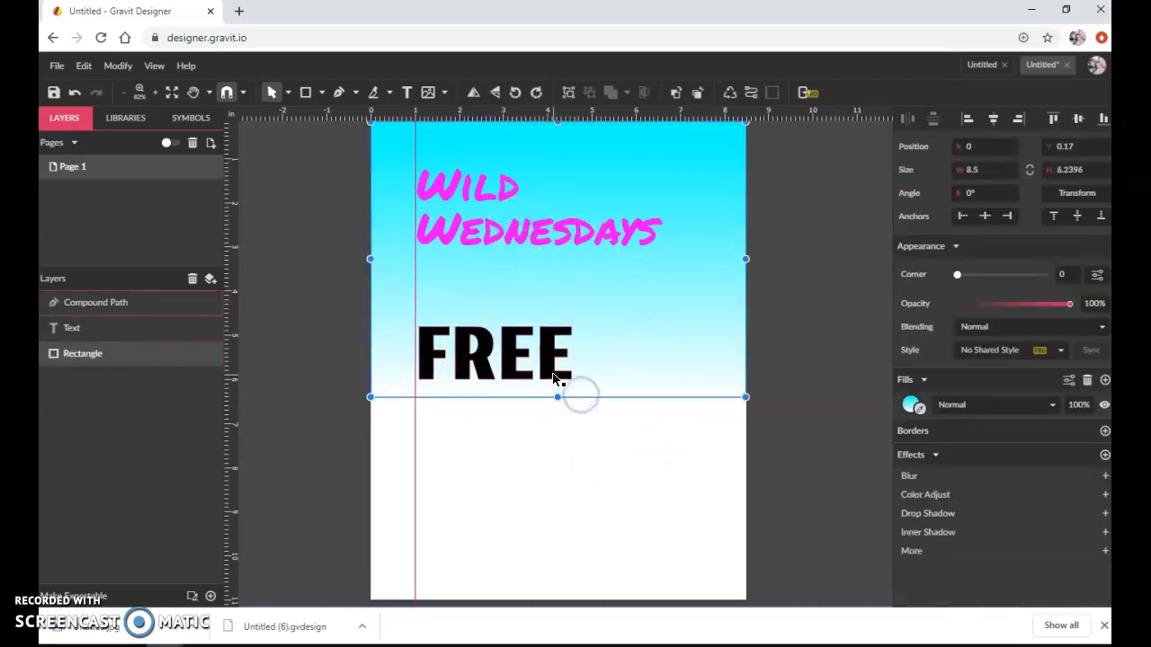
click(555, 379)
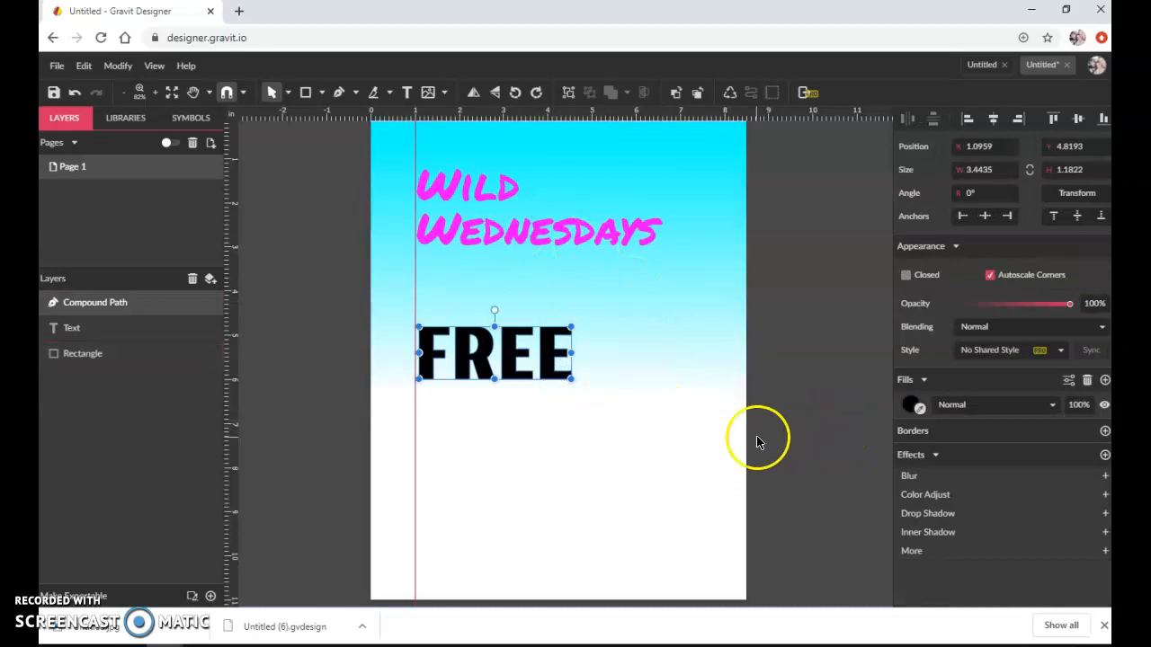
click(671, 448)
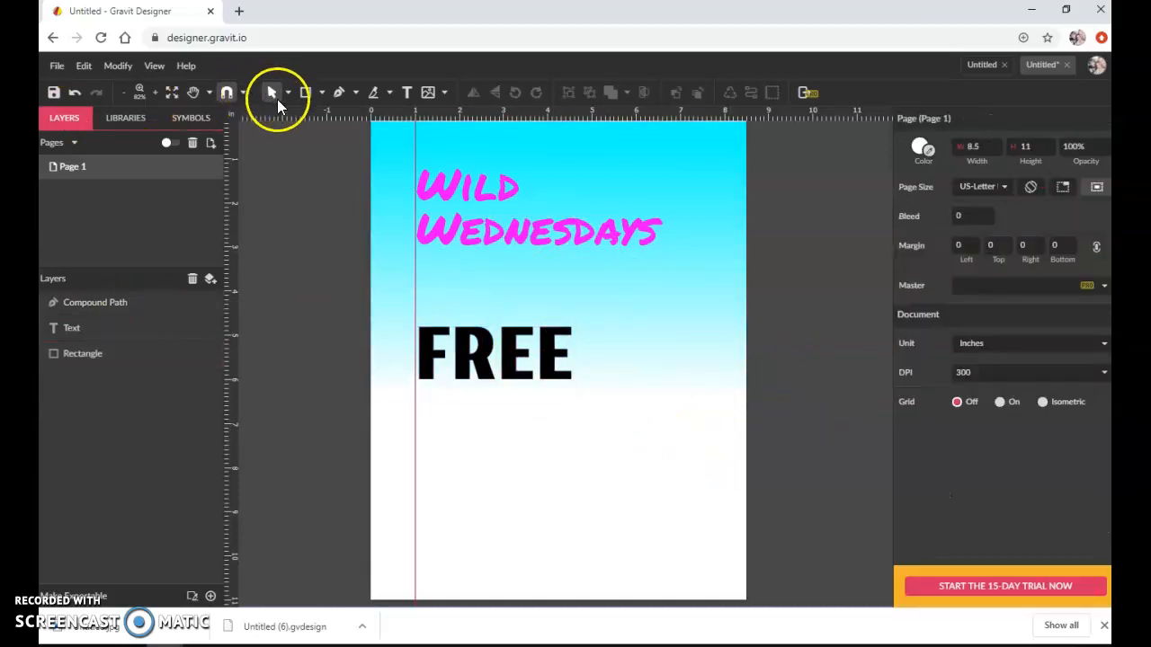
Add a text box about 4.31 by 1.21 inches just below "FREE" and set its font to Nunito
click(405, 93)
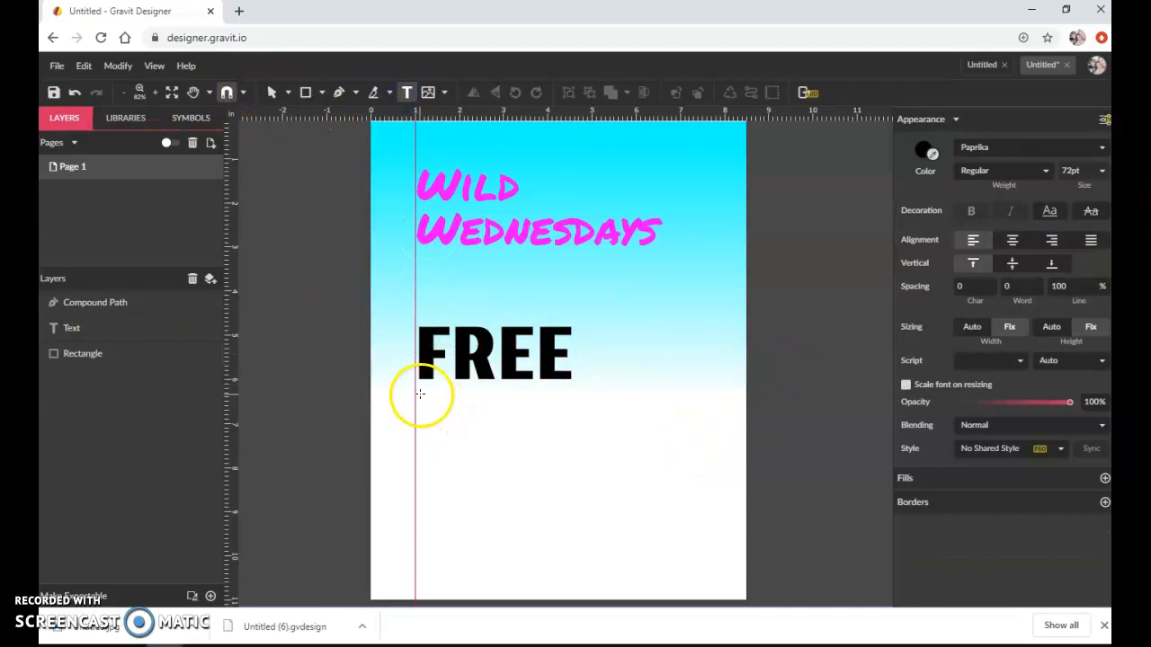
drag(419, 398, 609, 456)
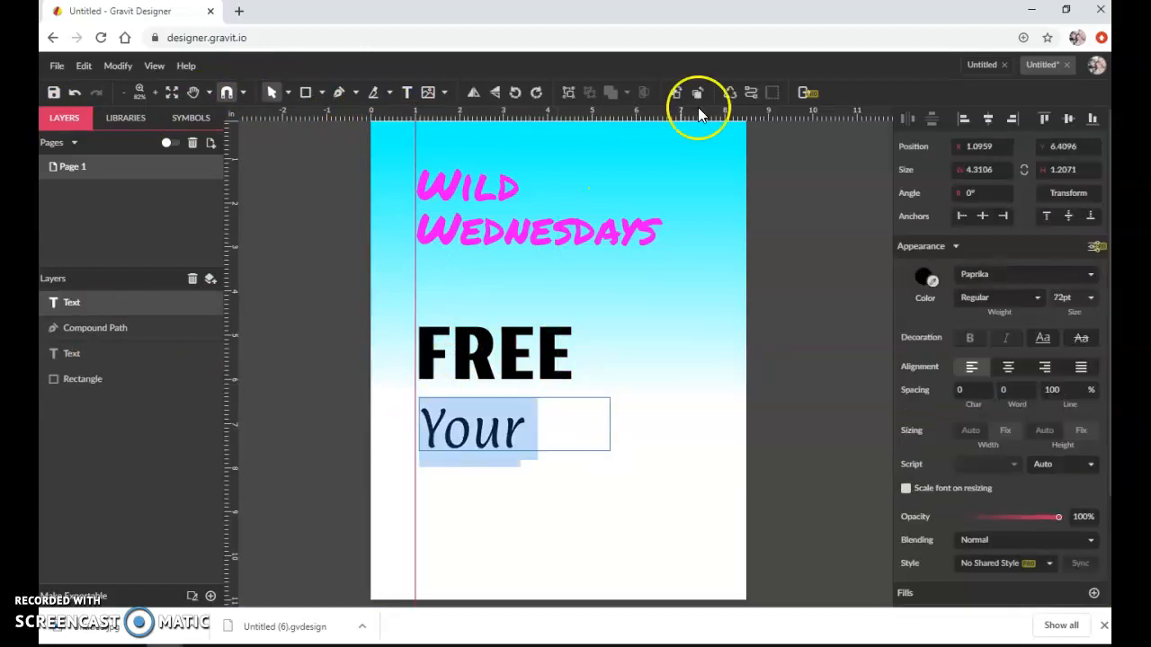
click(1089, 275)
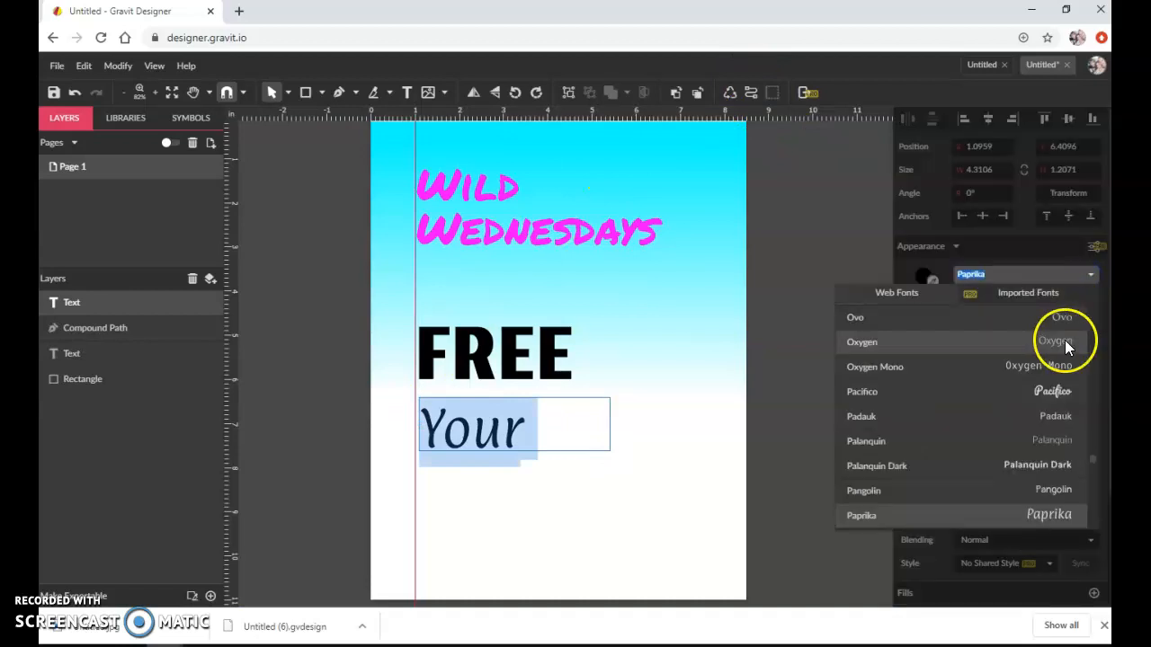
scroll(1061, 347, up, 2)
scroll(1055, 349, up, 5)
scroll(1055, 348, down, 2)
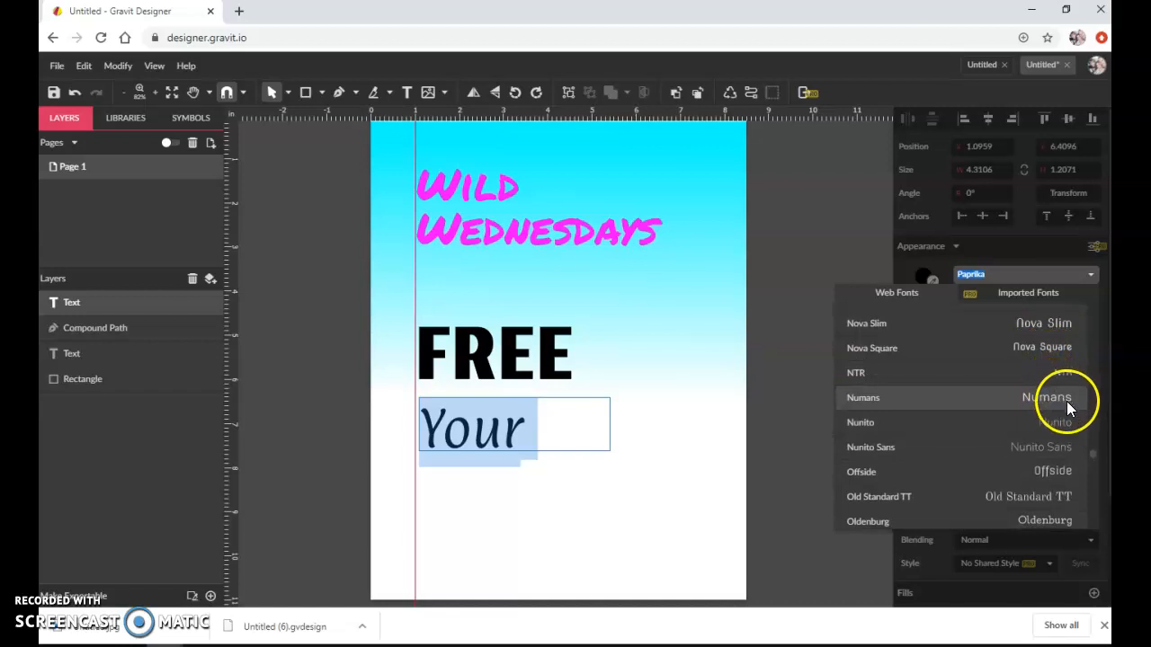
scroll(1056, 418, up, 1)
click(1055, 498)
Replace the placeholder in the new text box with "Sprinkles" and set the text size to 18 pt
click(540, 416)
drag(590, 435, 394, 409)
text(Sprinkle)
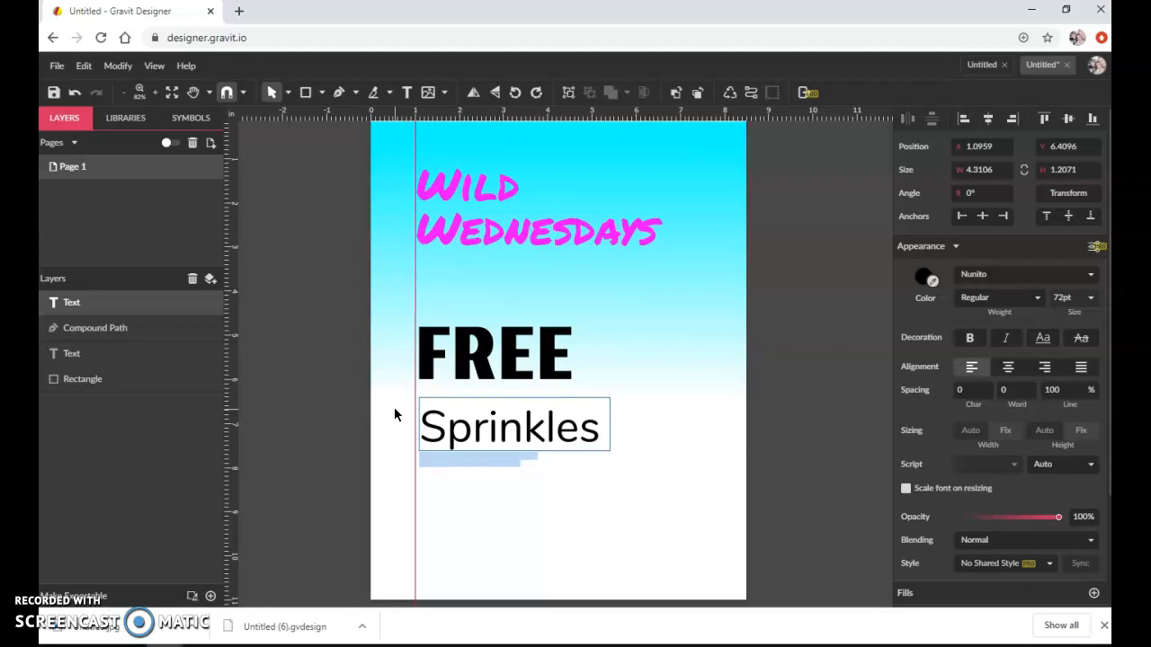
text(s)
key(ctrl+a)
click(1094, 299)
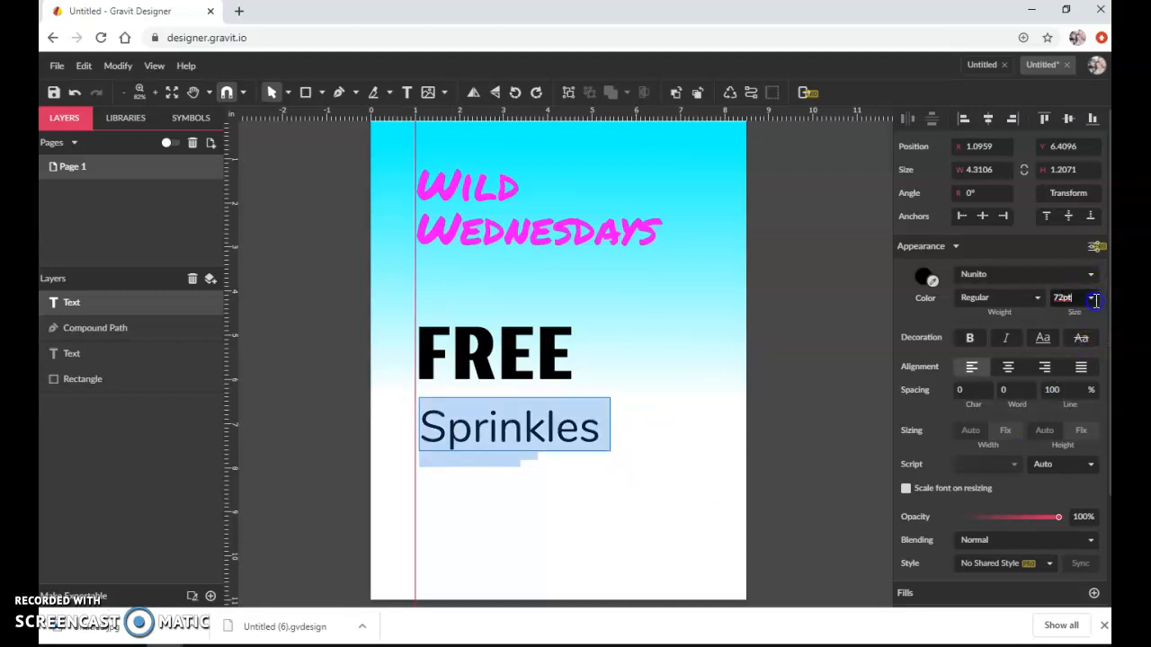
click(1094, 301)
scroll(1088, 373, down, 3)
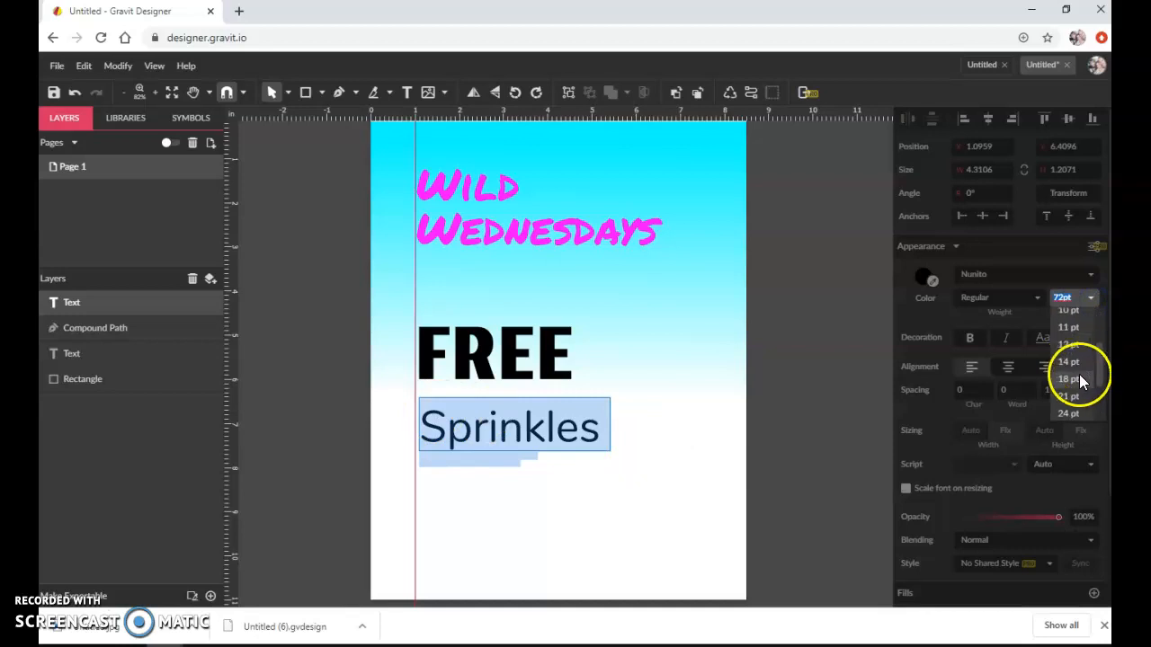
click(1079, 375)
Complete the details text so it reads "Sprinkles and Crunch on an Medium or Larger cone!" over two lines
click(521, 404)
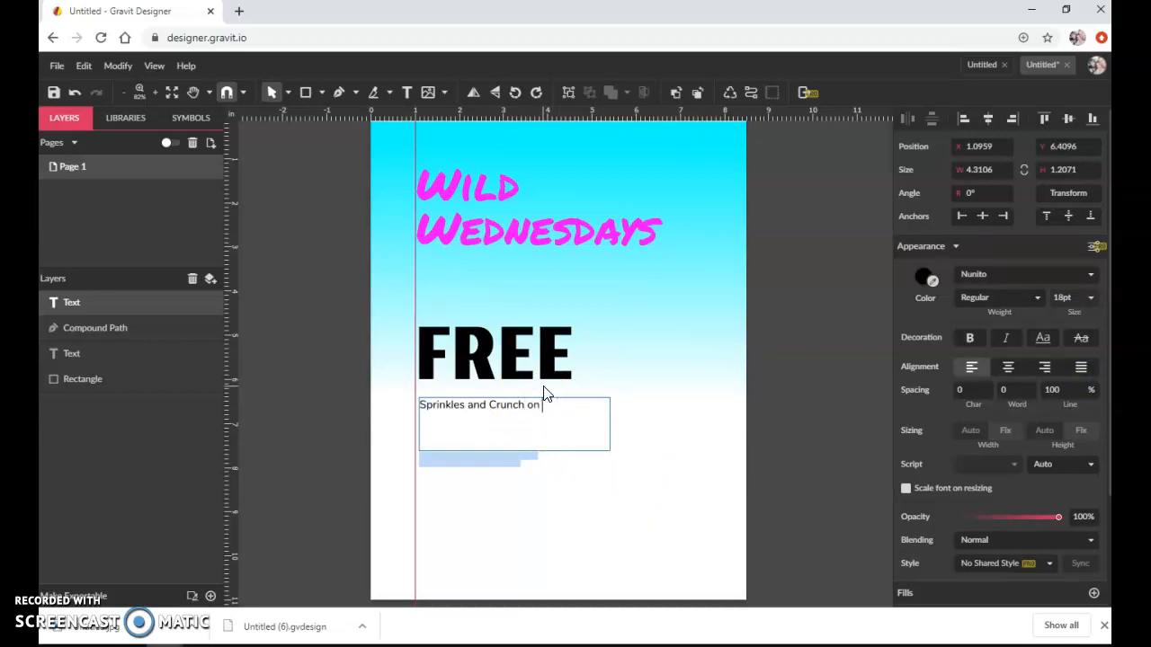
text(Medium or Larger cone!)
click(584, 453)
click(550, 499)
Nudge the details text box to the vertical guide and close beneath "FREE", at about X 0.98, Y 6.15 inches
click(486, 434)
click(483, 422)
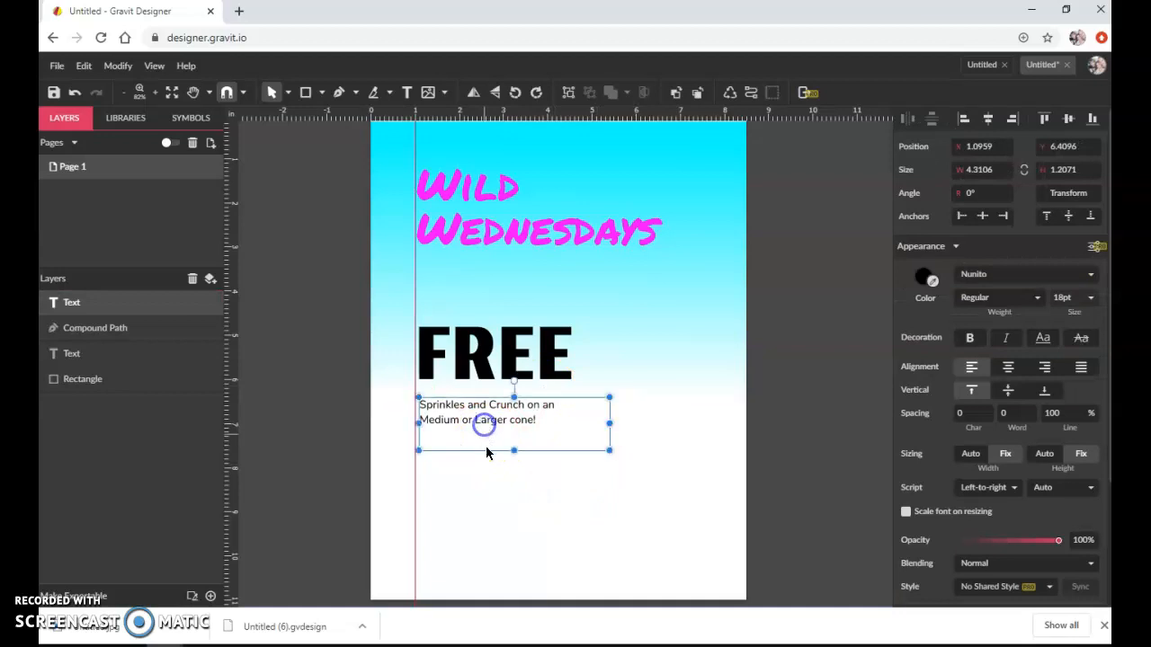
key(Left)
key(Left)
key(Left)
key(Left)
key(Left)
key(Left)
key(Left)
key(Left)
key(Up)
key(Up)
key(Up)
key(Up)
key(Up)
key(Up)
key(Up)
key(Up)
key(Up)
key(Up)
key(Up)
key(Up)
key(Up)
key(Up)
key(Up)
key(Up)
key(Up)
key(Up)
key(Up)
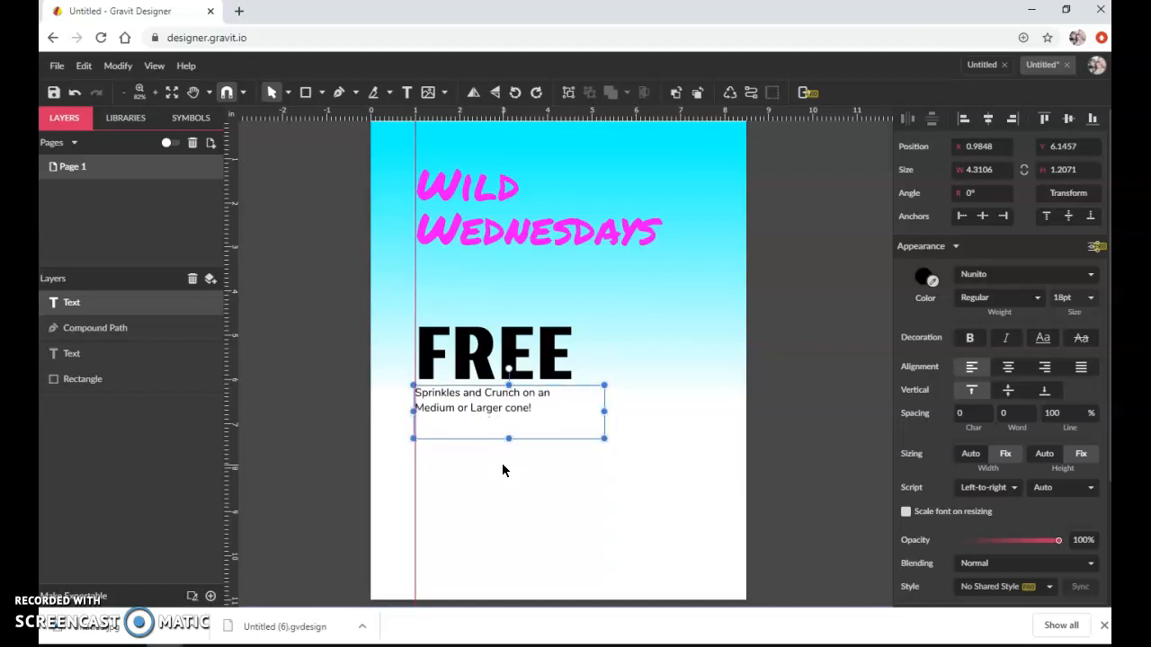
Nudge the "FREE" shape left to the vertical guide, at about X 1.01 inches, aligning it with the details text
click(533, 465)
click(507, 351)
key(Left)
key(Left)
key(Left)
key(Left)
key(Left)
key(Left)
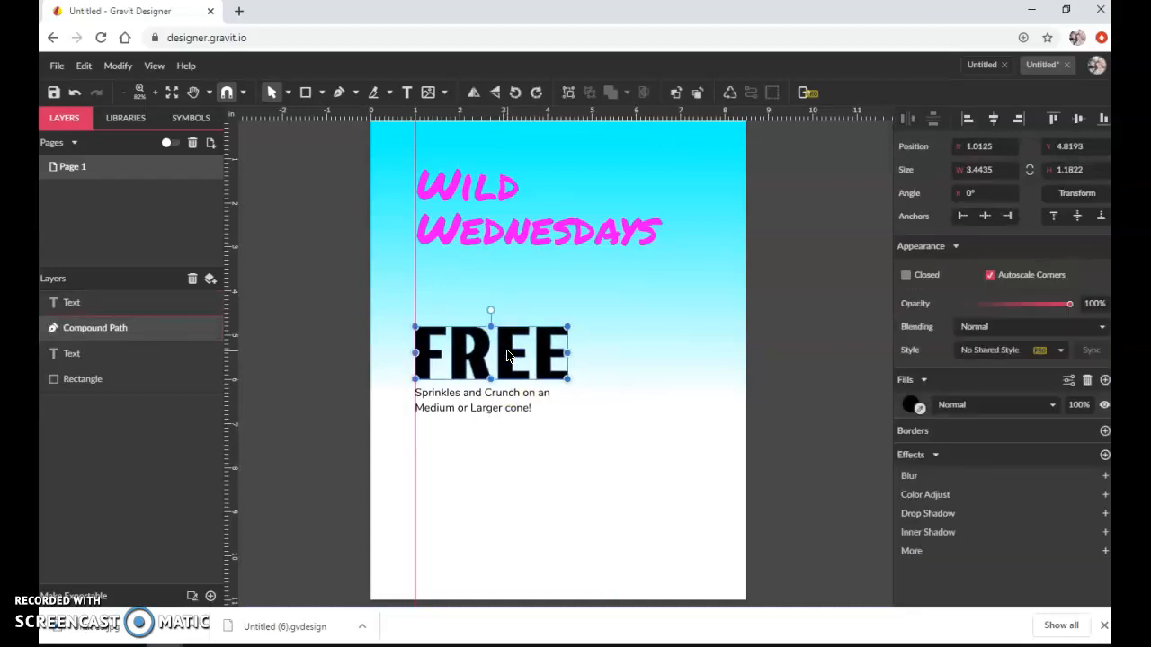
click(513, 231)
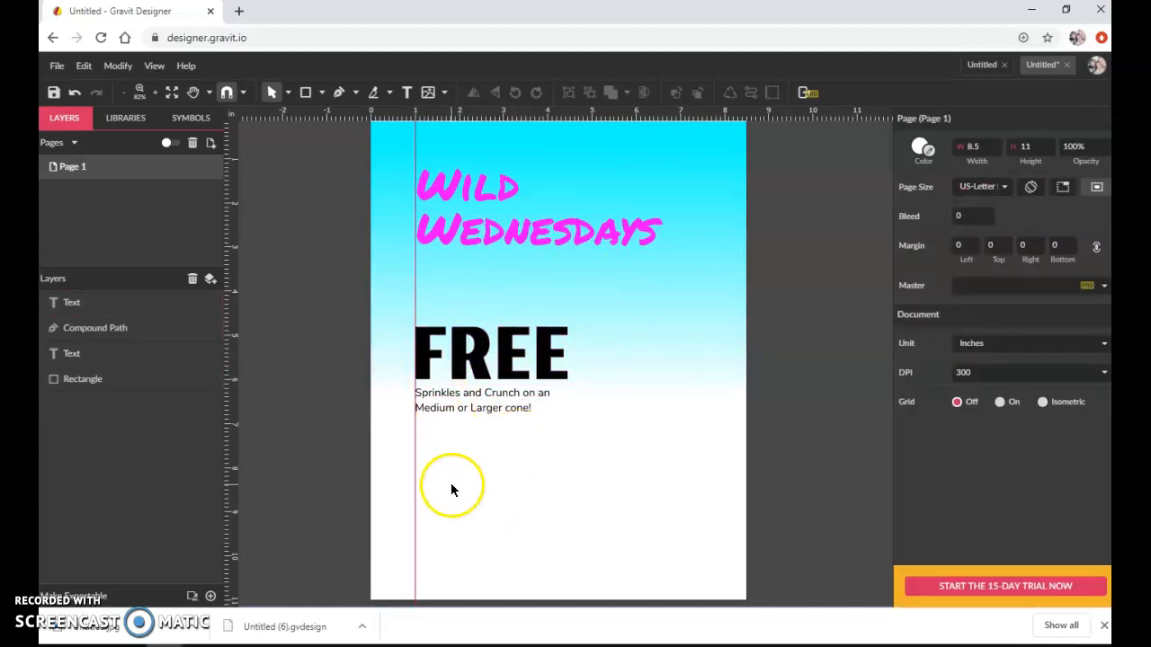
Import the logo2 image from the Downloads folder onto the page
click(55, 69)
mouse_move(103, 338)
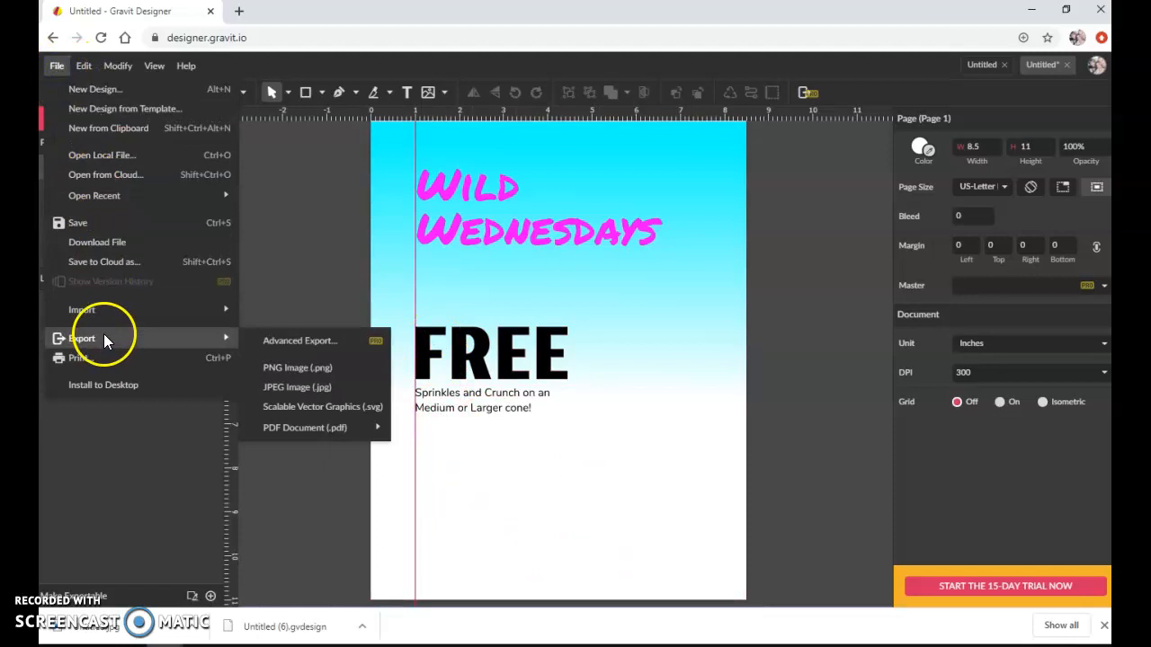
mouse_move(122, 313)
click(288, 319)
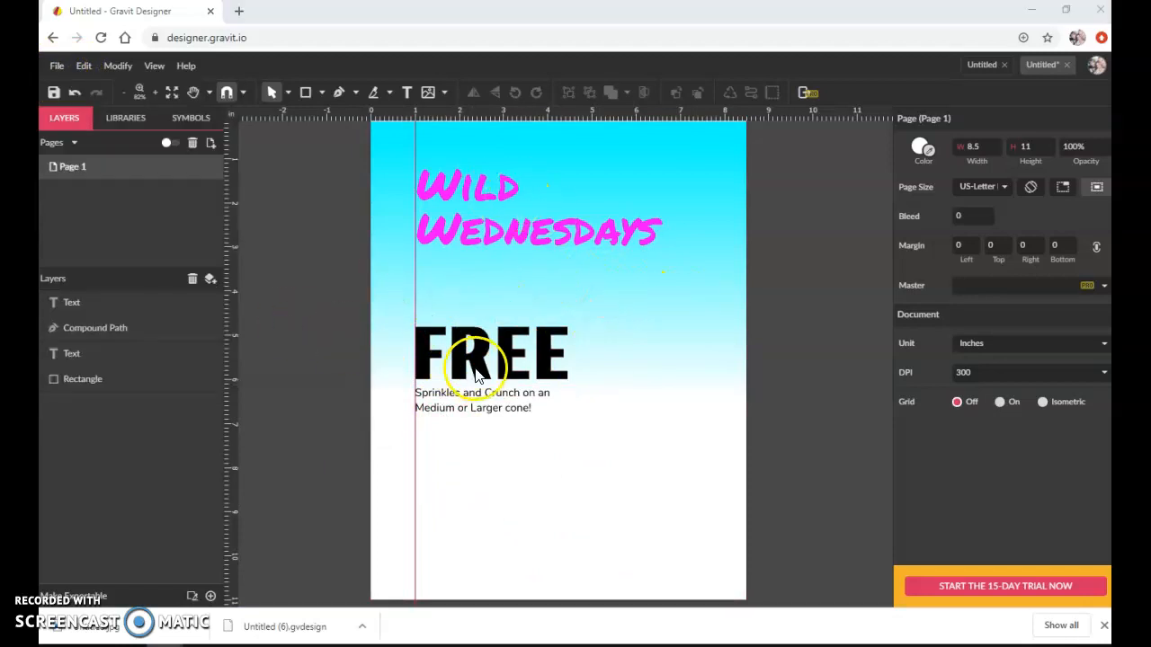
click(290, 104)
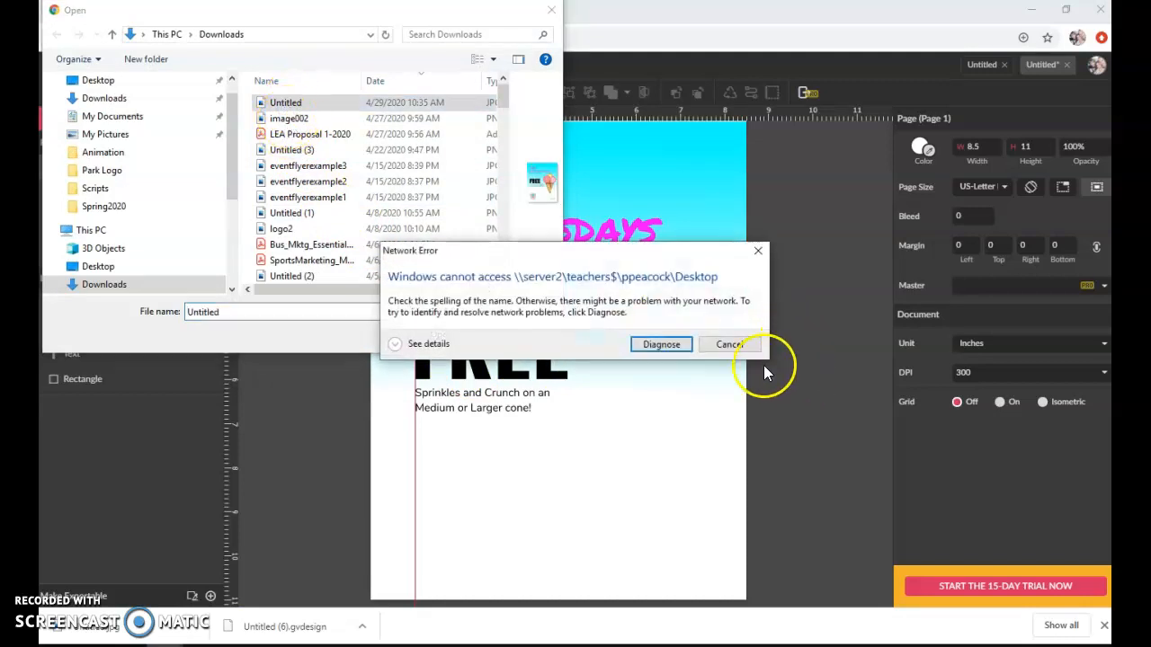
click(746, 349)
click(270, 118)
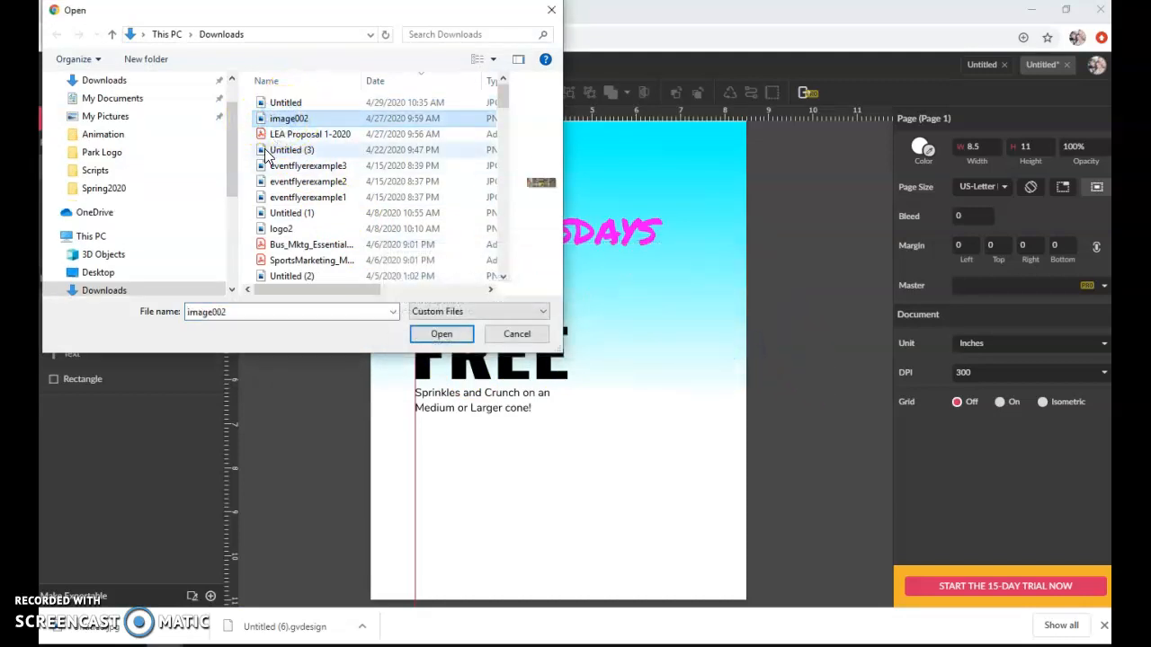
click(270, 151)
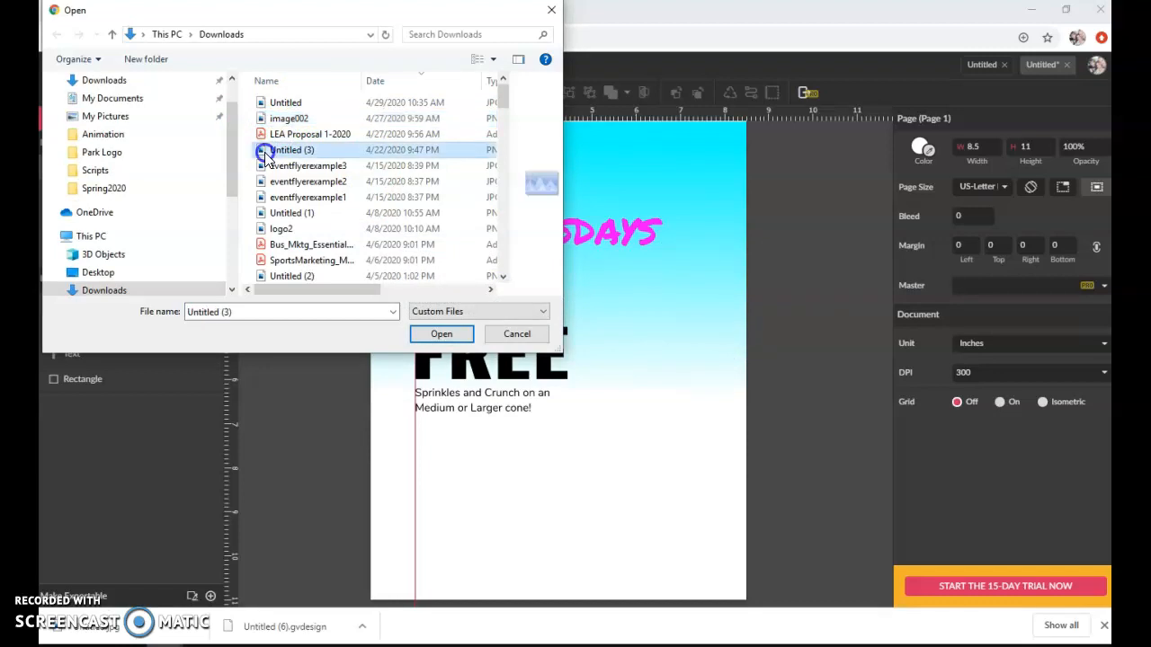
click(281, 228)
click(438, 333)
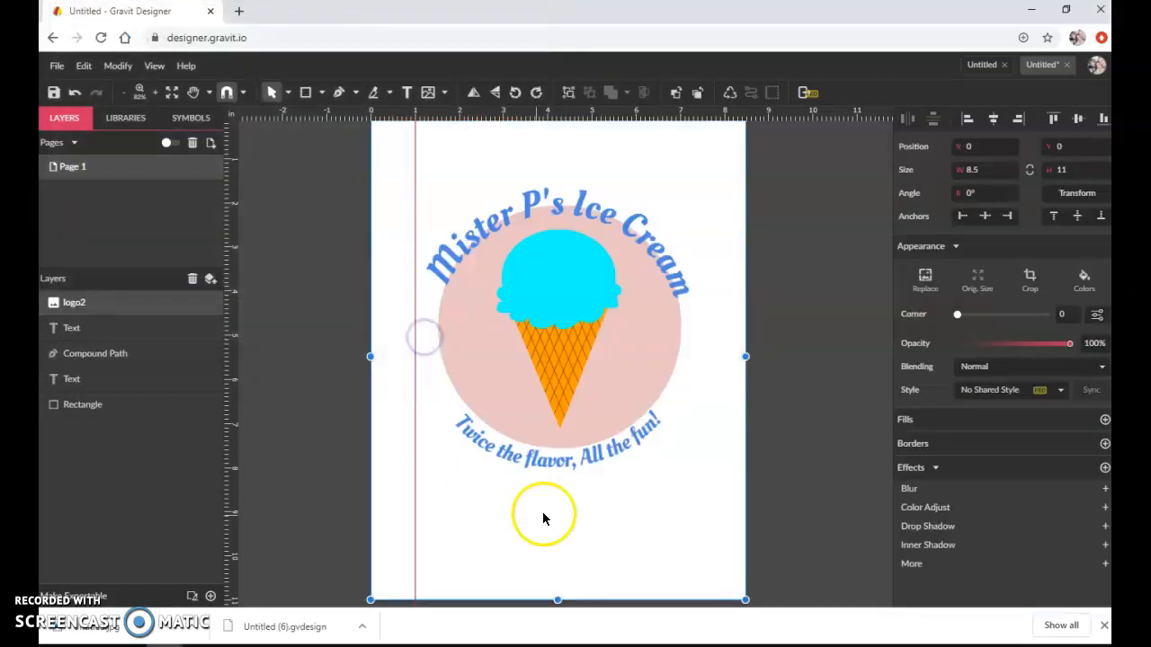
Shrink the imported logo to a small badge and place it beside the vertical guide near the page's lower edge
drag(552, 334, 539, 416)
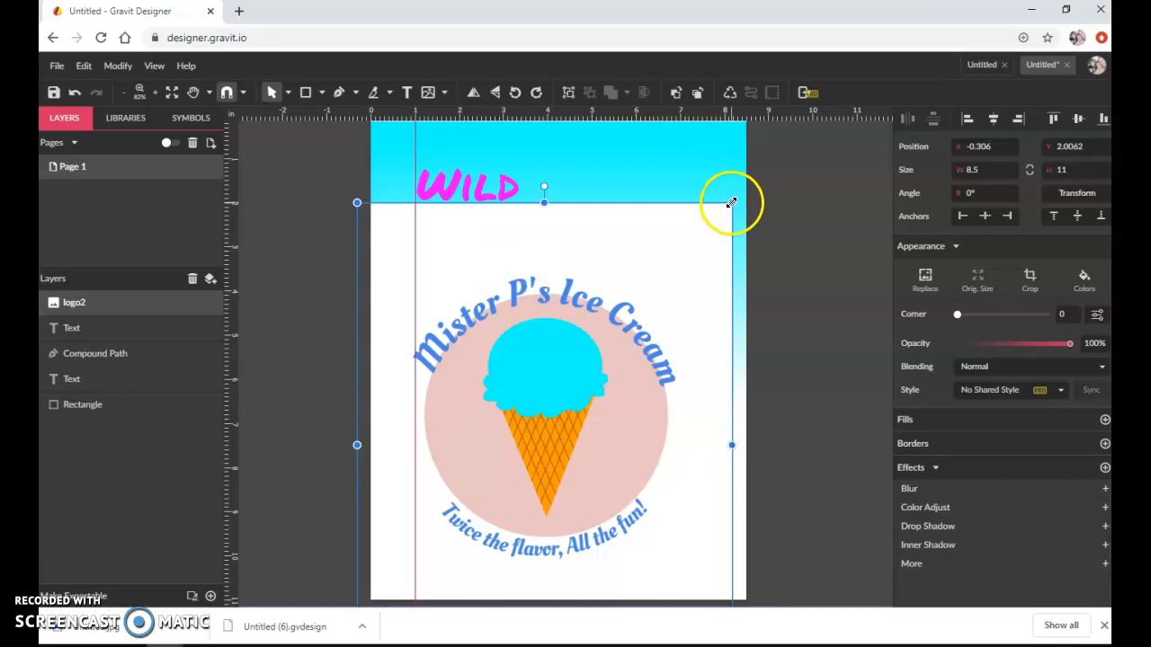
drag(732, 200, 430, 472)
drag(428, 527, 486, 497)
drag(585, 439, 535, 480)
drag(467, 555, 469, 515)
click(594, 520)
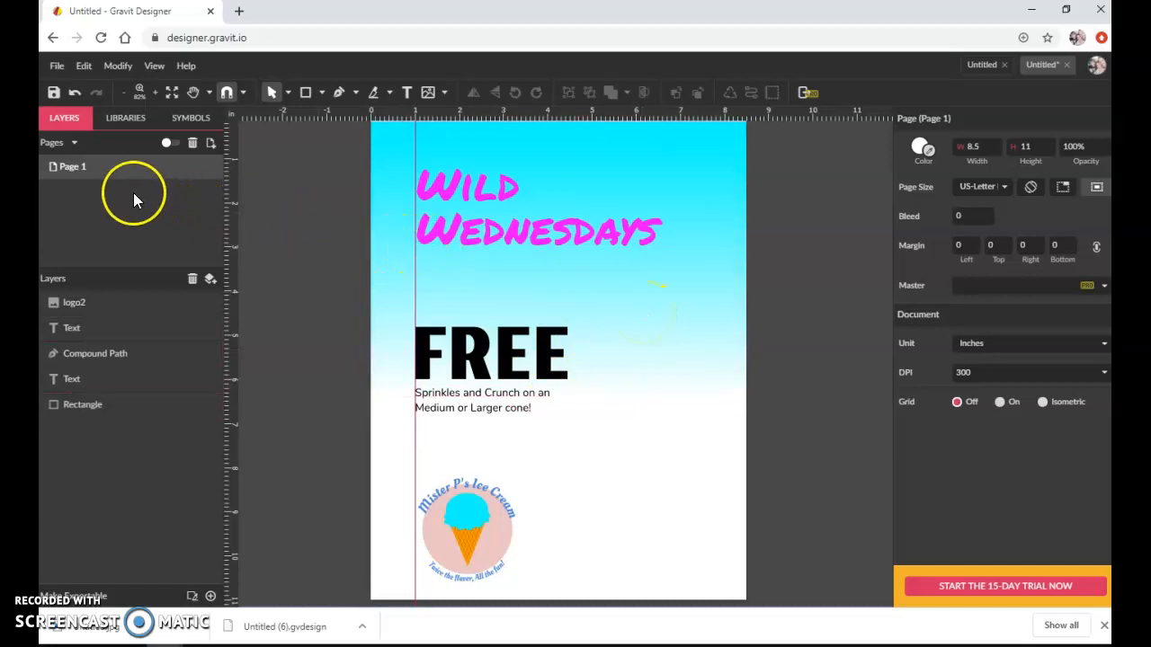
Insert the coloured three-scoop ice cream cone graphic from the library's "ice cream" results
click(119, 120)
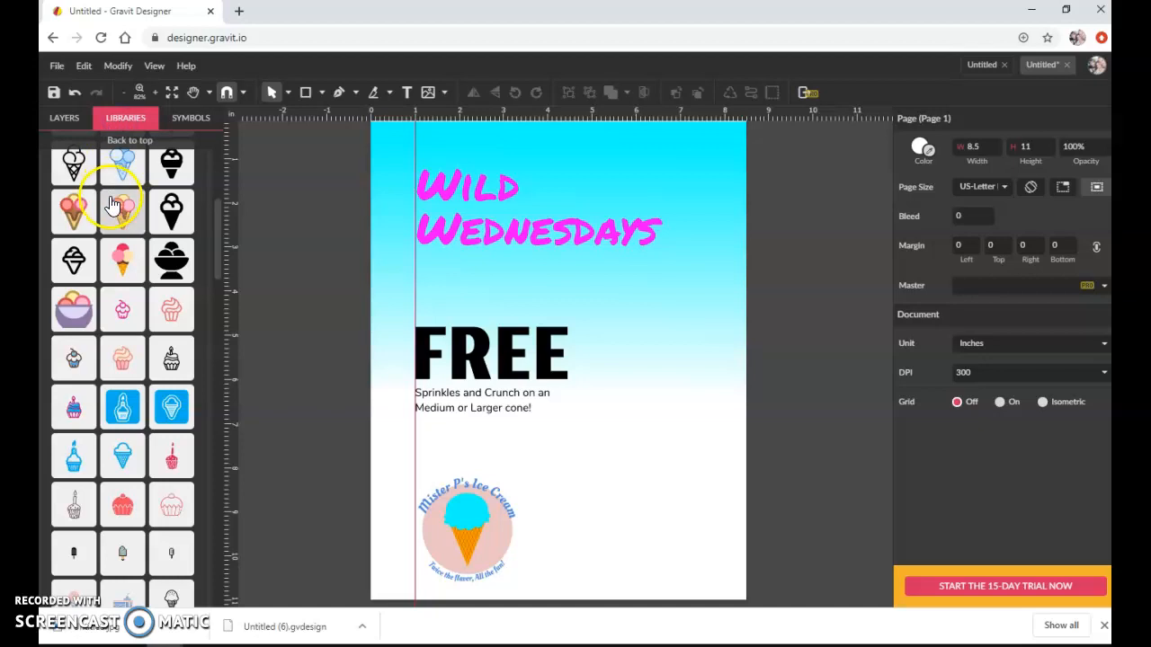
scroll(135, 229, up, 2)
scroll(135, 229, up, 3)
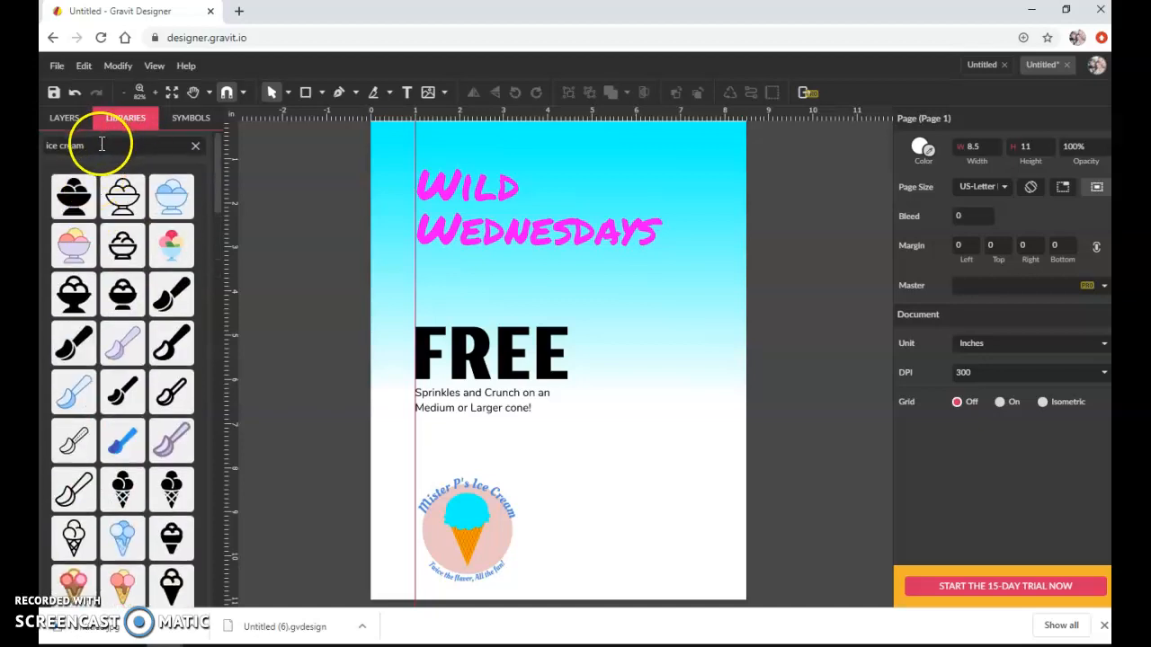
triple_click(108, 146)
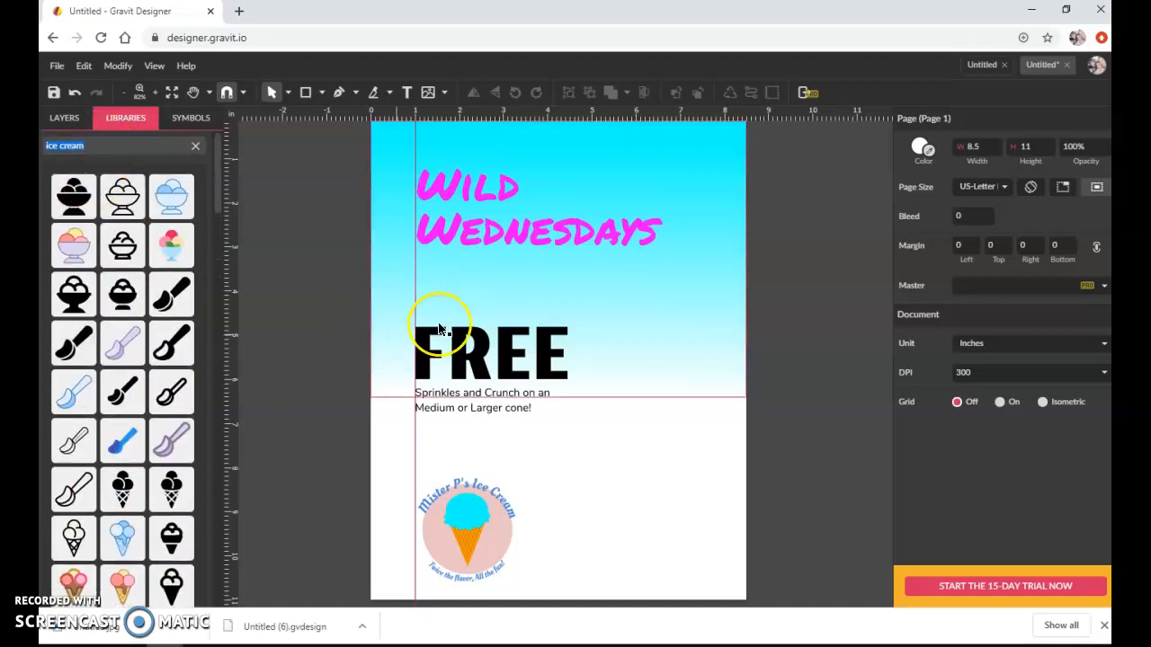
scroll(198, 329, down, 3)
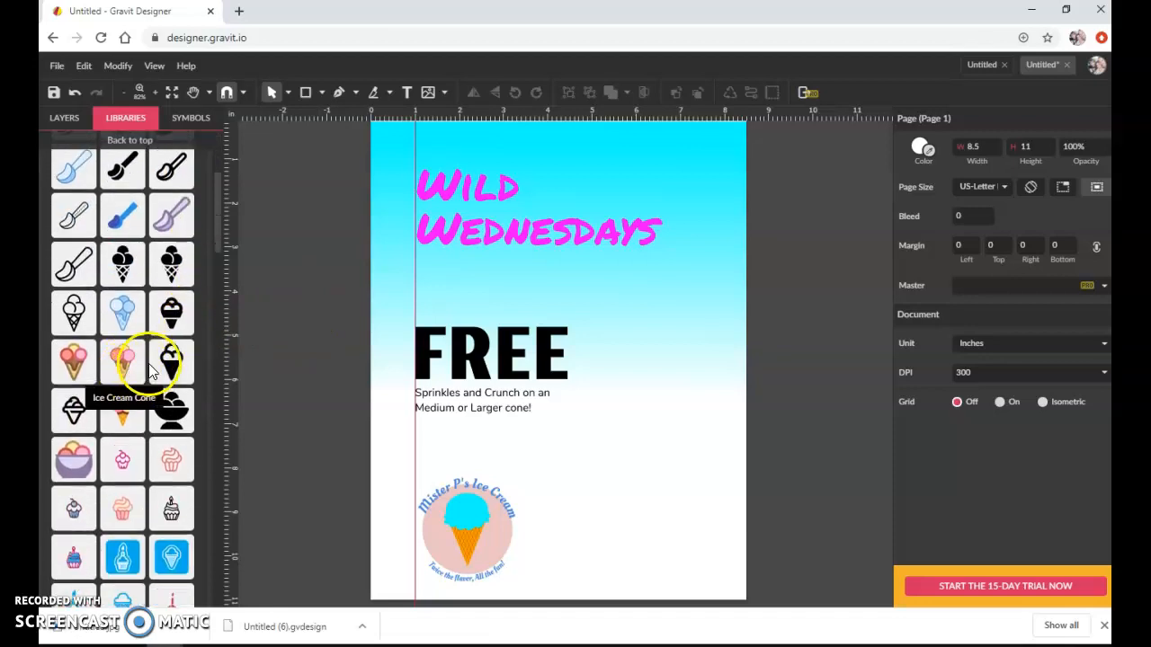
click(123, 417)
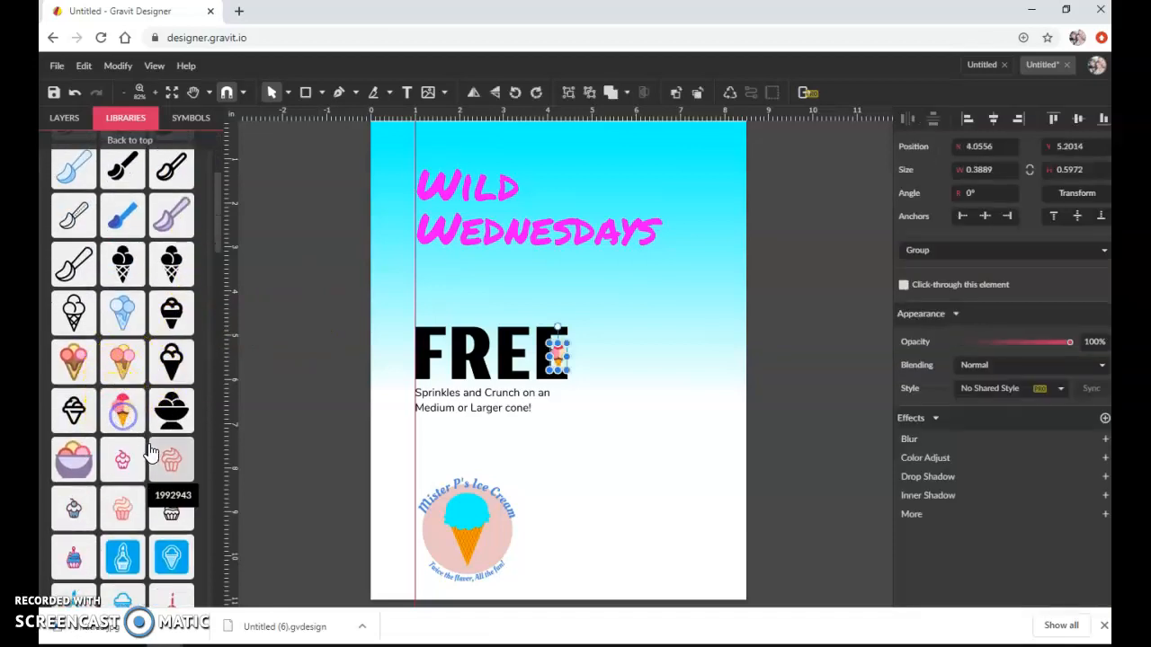
Enlarge the ice cream cone to about 3.47 by 5.32 inches and place it to the right of "FREE" at about X 4.90, Y 3.29
drag(565, 370, 668, 382)
drag(604, 460, 581, 503)
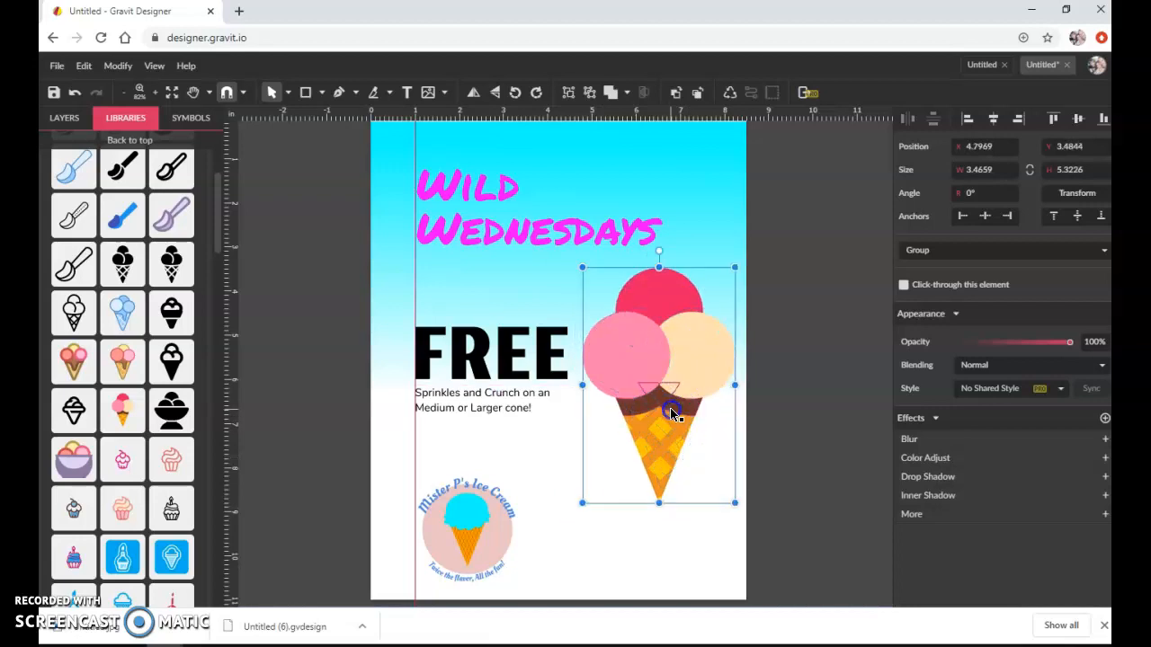
click(783, 413)
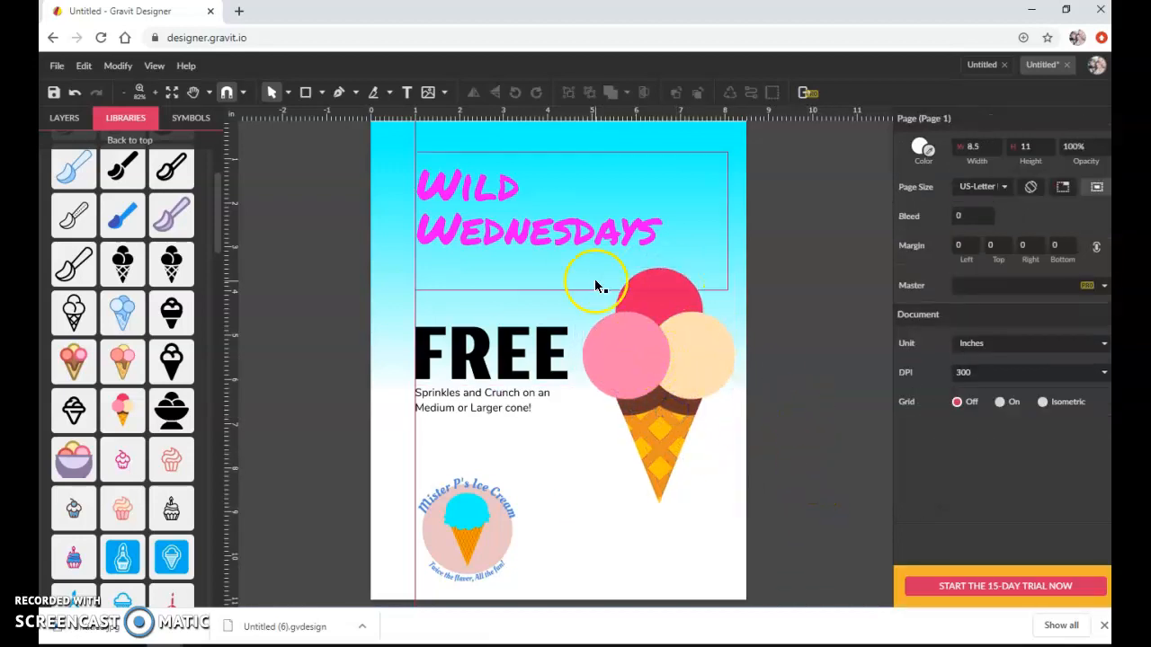
drag(651, 371, 657, 360)
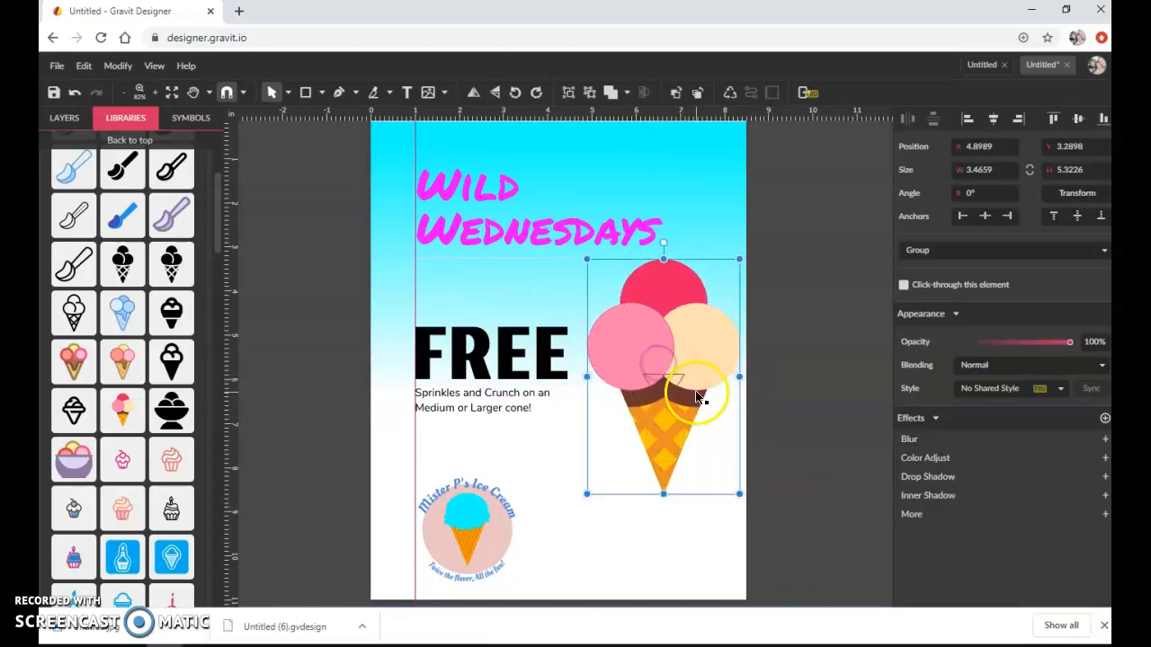
click(797, 437)
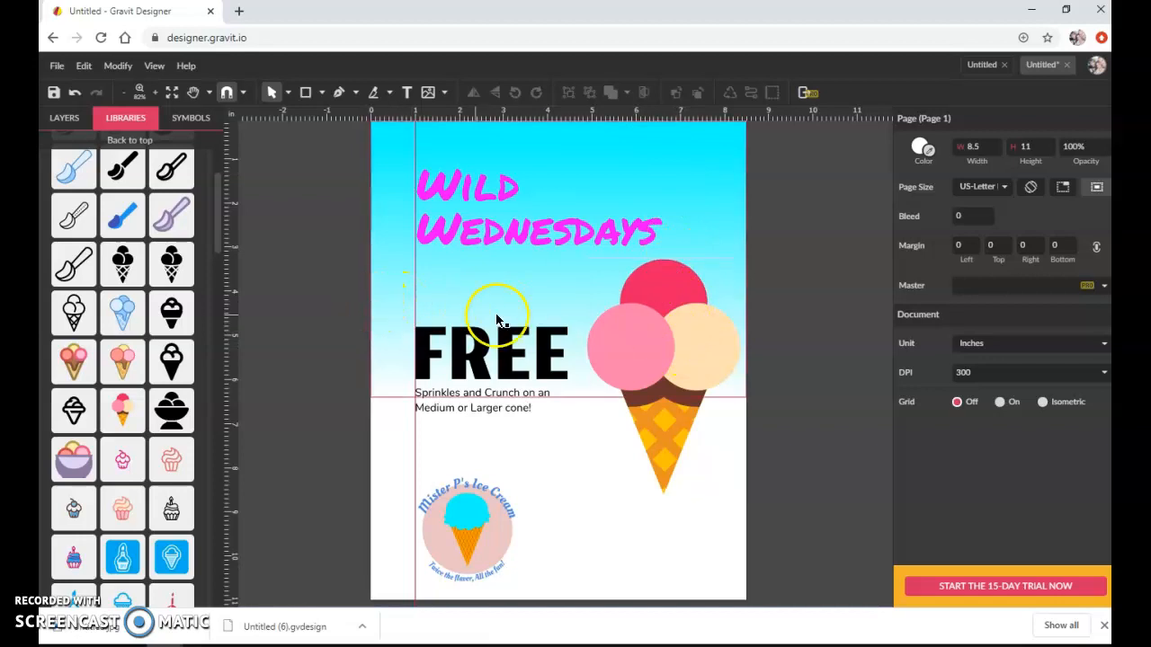
Duplicate the details text box beneath the "Wild Wednesdays" heading and change the copy to "Every Wednesday all Summer"
click(488, 407)
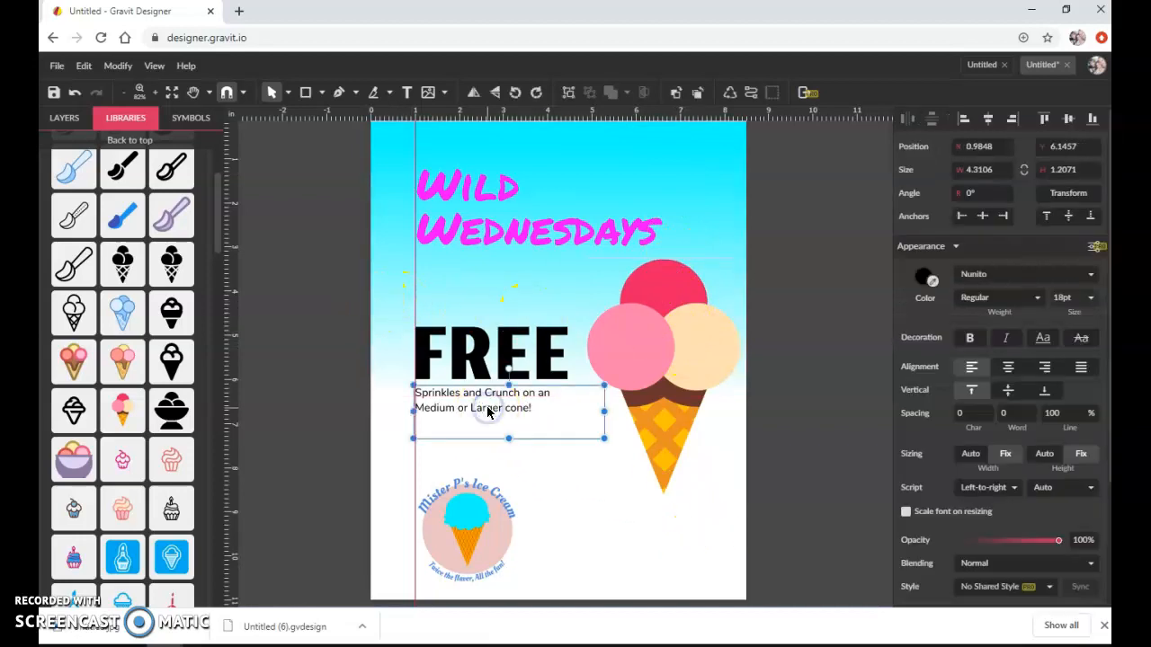
drag(491, 415, 405, 249)
double_click(539, 273)
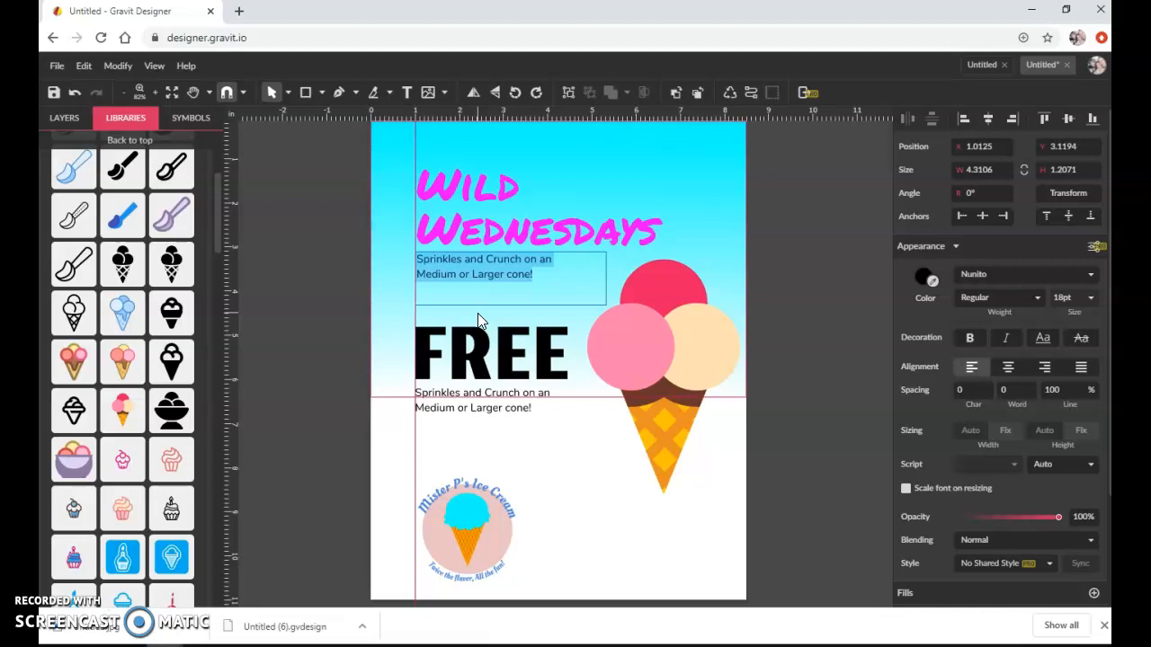
text(al)
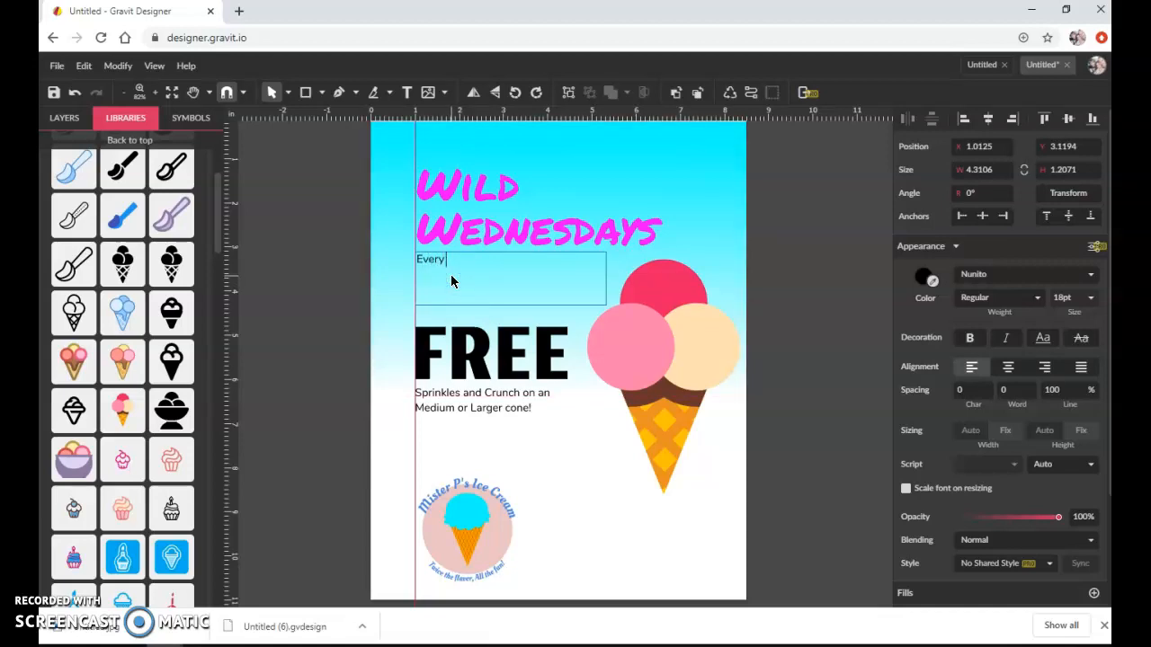
text(day all Summer)
Set the size of the "Every Wednesday all Summer" text to 12 pt
key(ctrl+a)
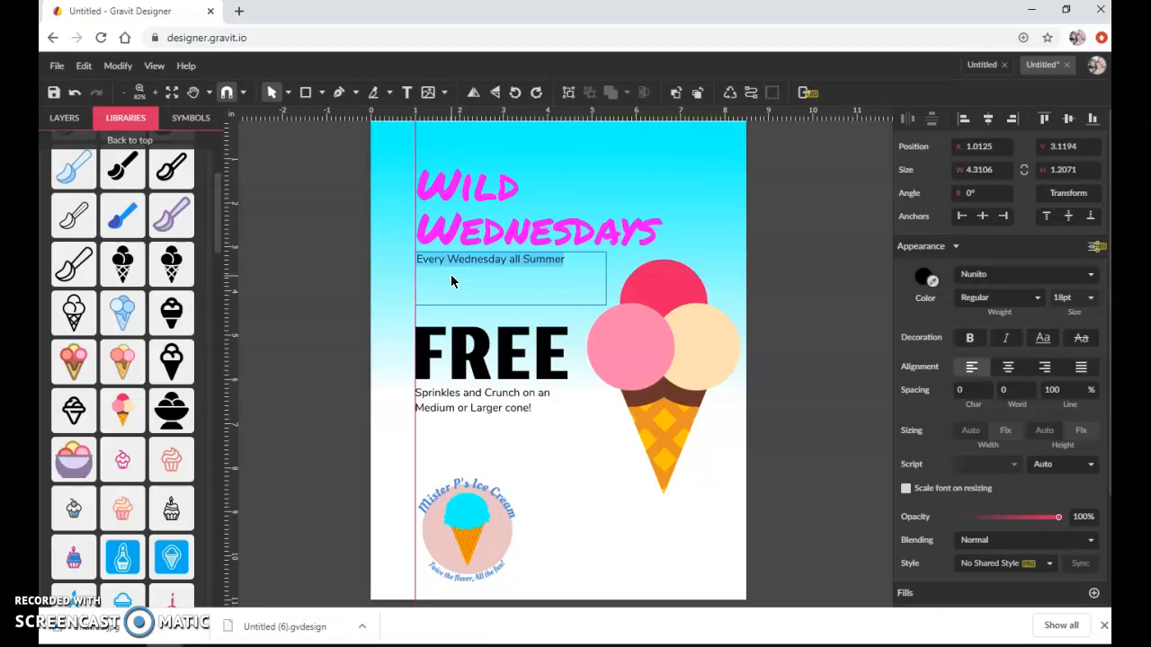
click(1089, 291)
scroll(1084, 387, down, 2)
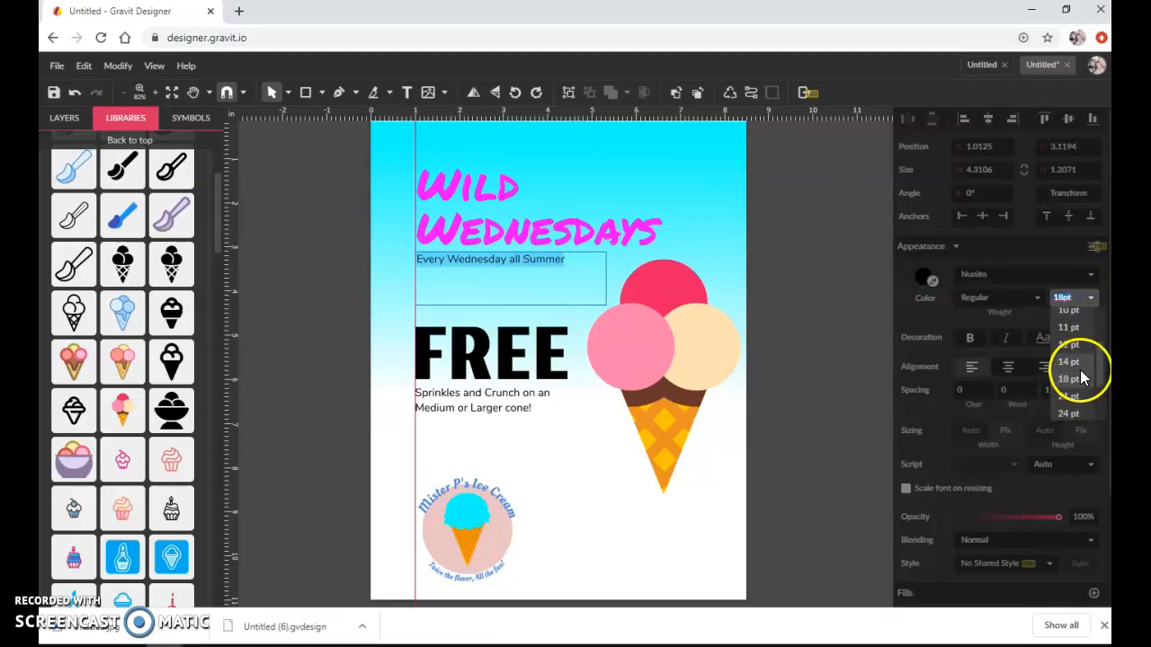
click(1068, 345)
click(333, 216)
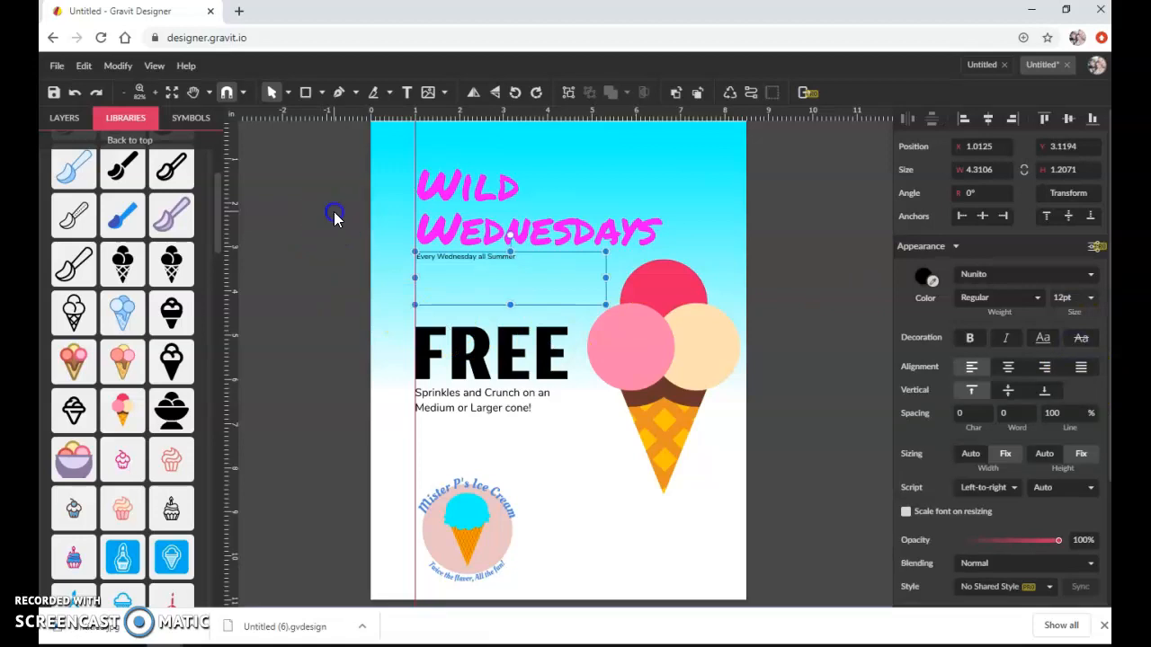
Duplicate the "Every Wednesday all Summer" text box near the flyer's lower right corner and replace its copy with the shop's two-line address
click(570, 385)
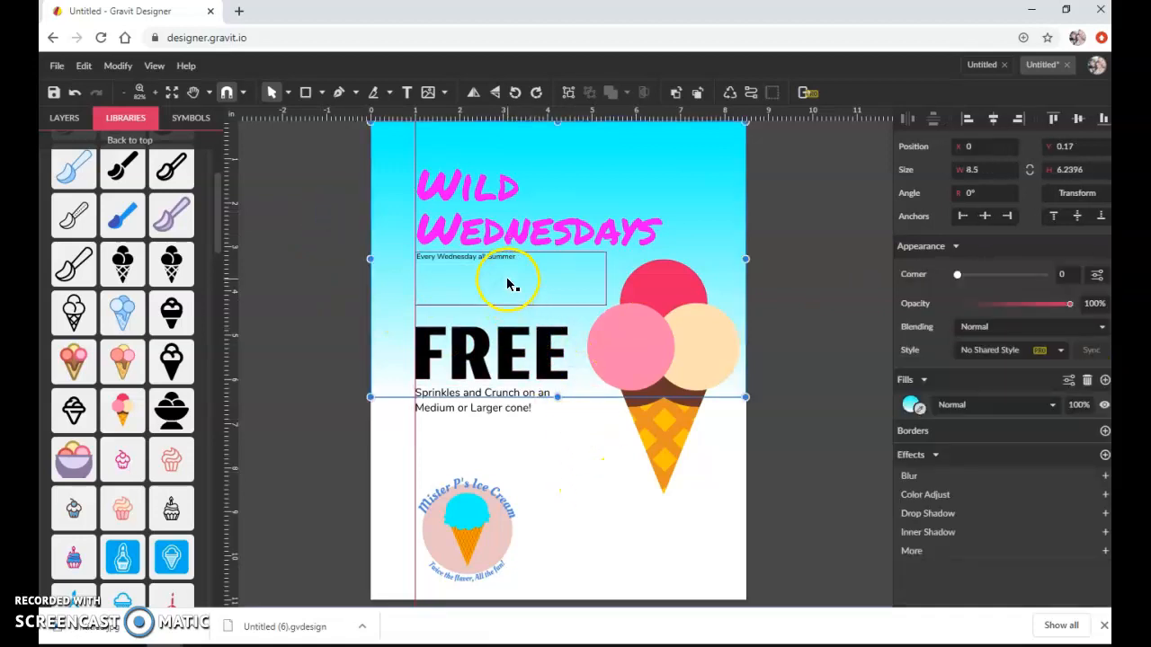
click(465, 258)
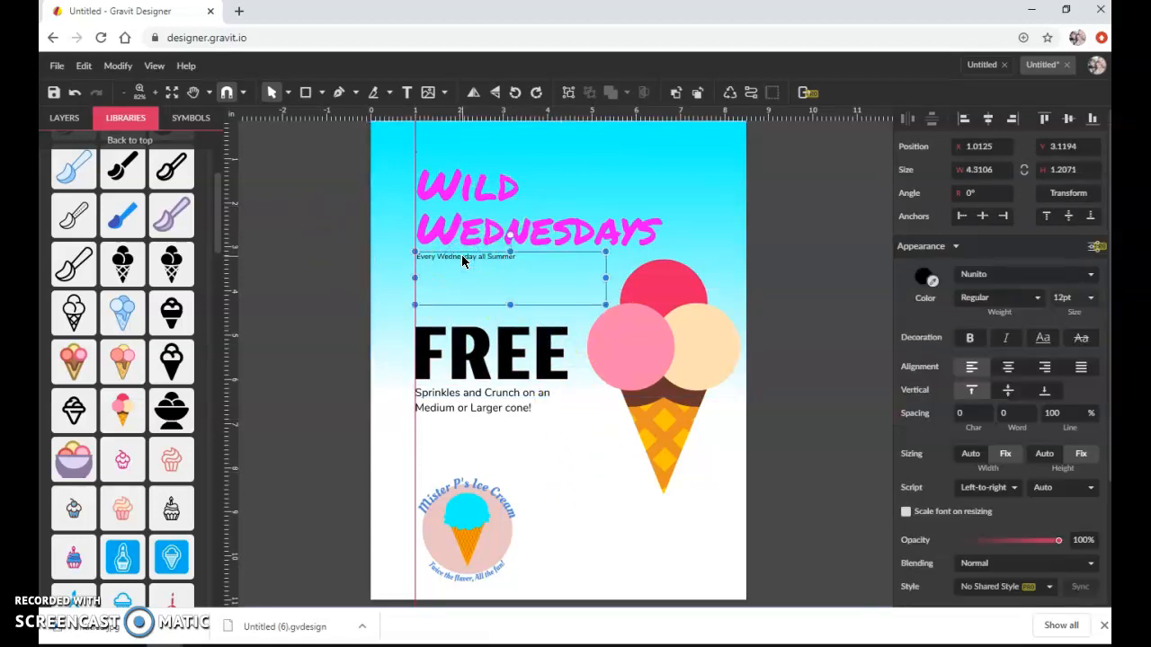
drag(465, 260, 568, 565)
double_click(714, 581)
text(100 N. Main Street)
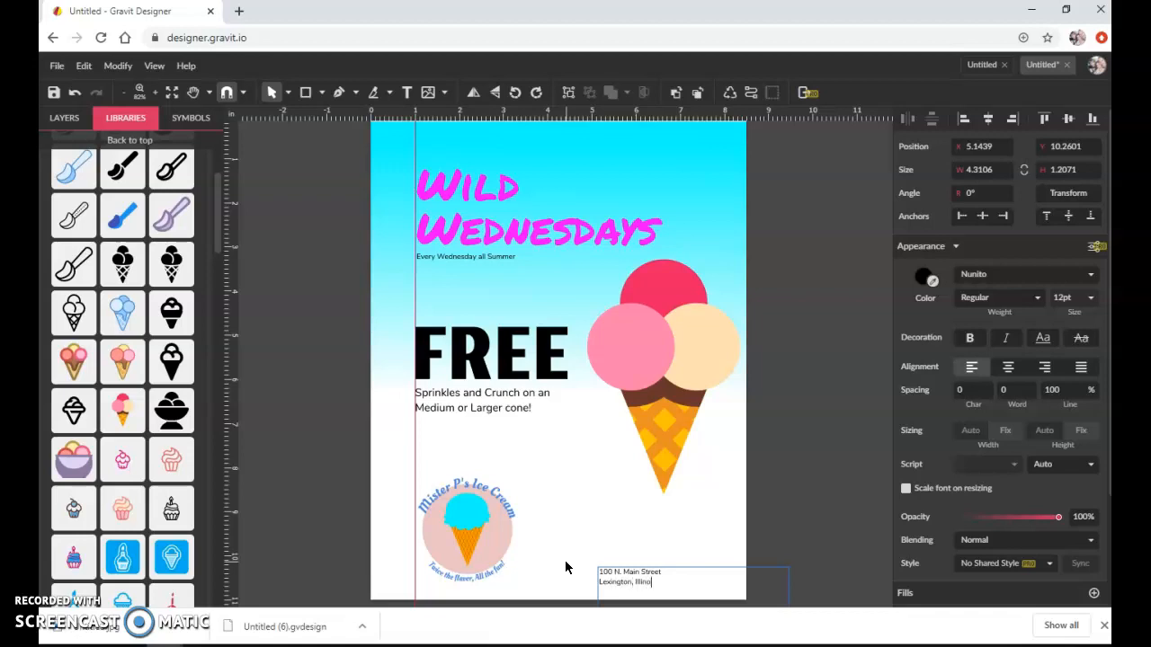
Right-align both lines of the address text
drag(663, 584, 578, 570)
click(1044, 367)
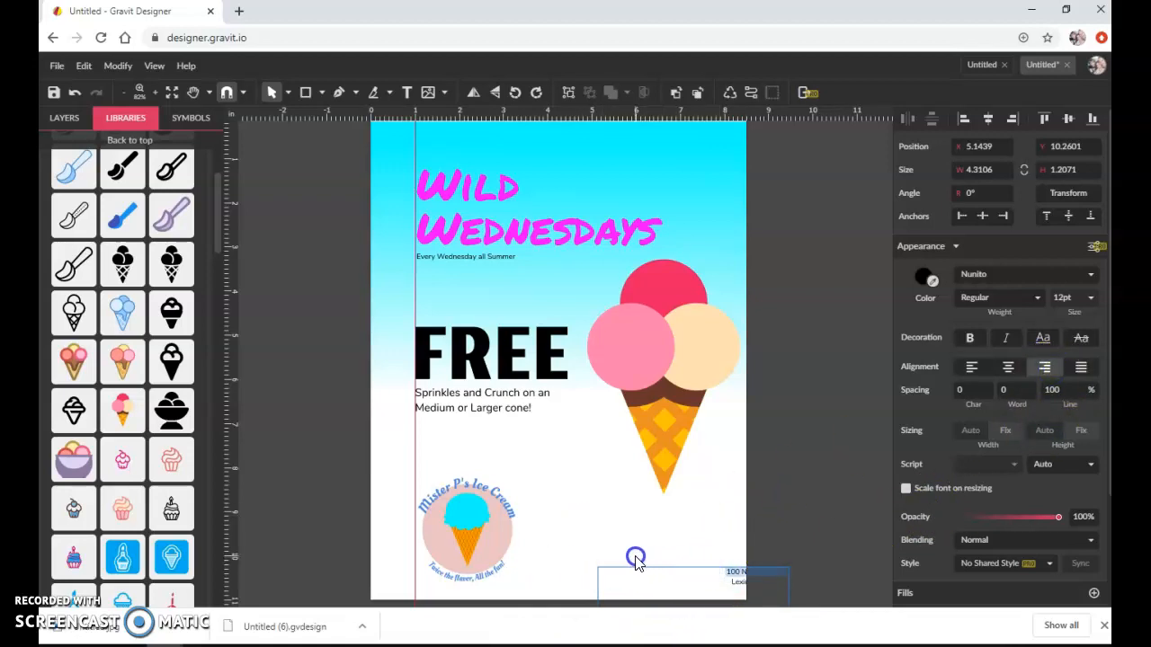
click(694, 562)
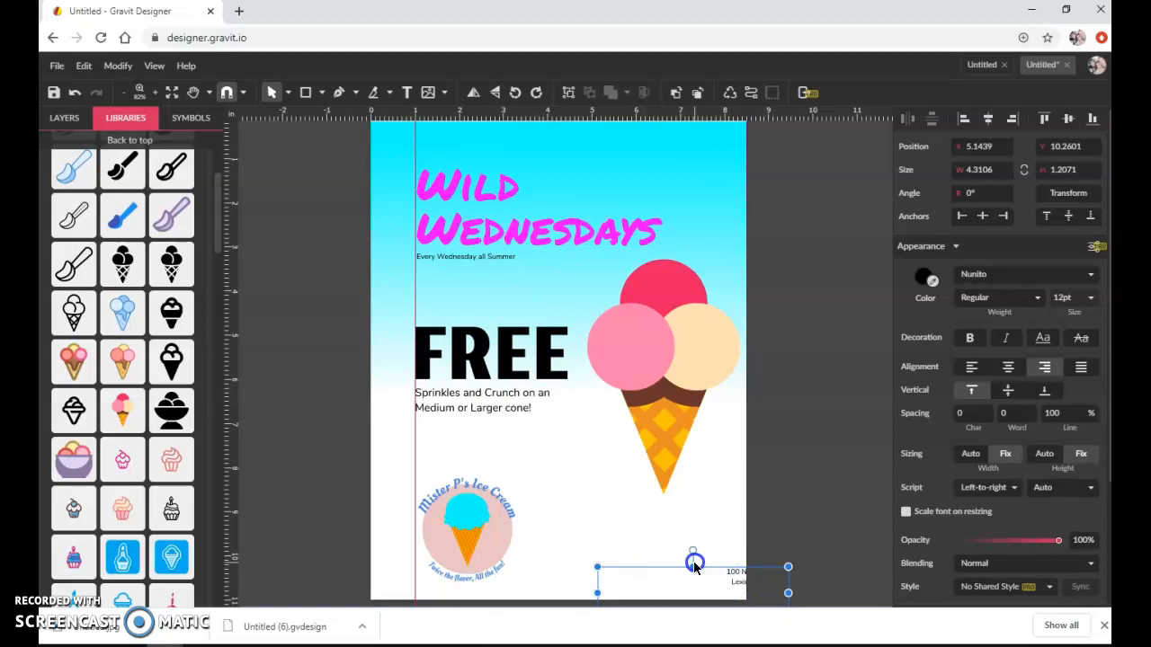
click(611, 540)
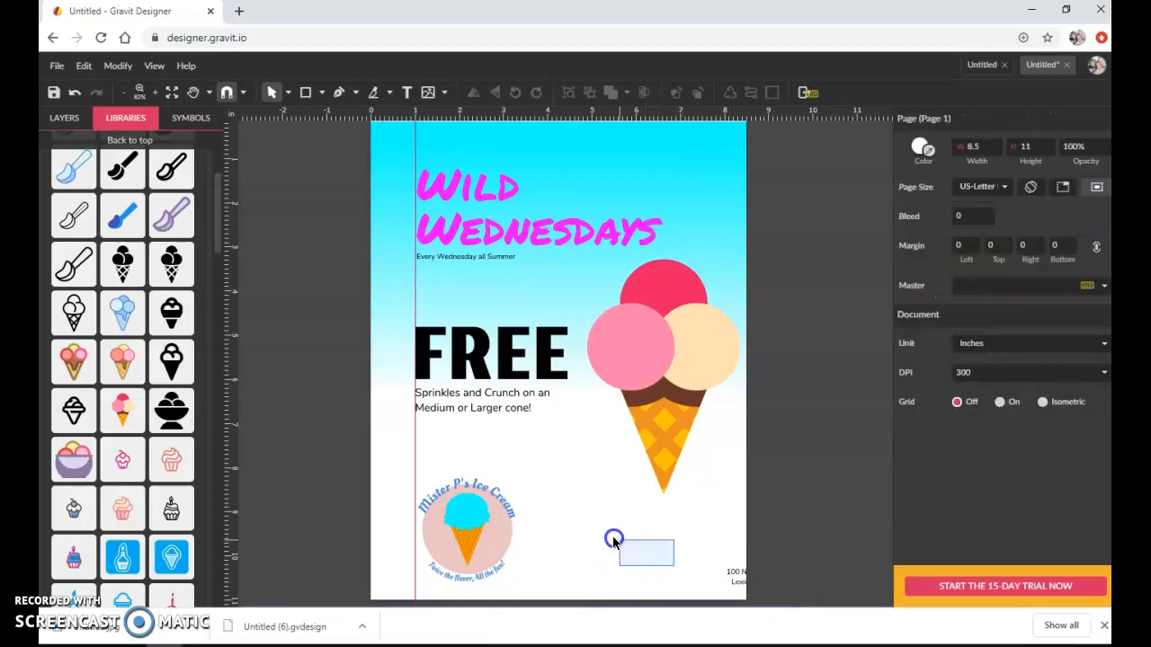
Move the address text box inside the page's lower right corner, level with the logo's base, at about X 3.75, Y 10.17
click(758, 584)
drag(784, 580, 727, 569)
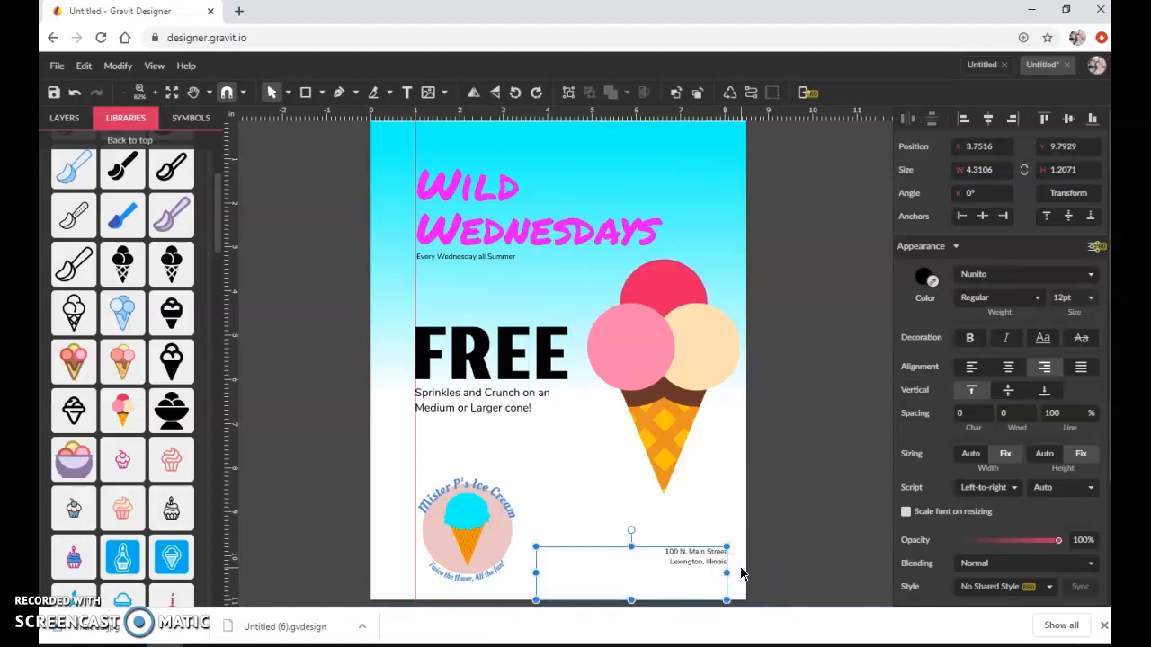
key(Down)
key(Down)
key(Down)
key(Down)
key(Down)
key(Down)
key(Down)
key(Down)
key(Down)
key(Down)
key(Down)
key(Down)
key(Down)
key(Down)
key(Down)
key(Down)
key(Down)
key(Down)
key(Down)
key(Down)
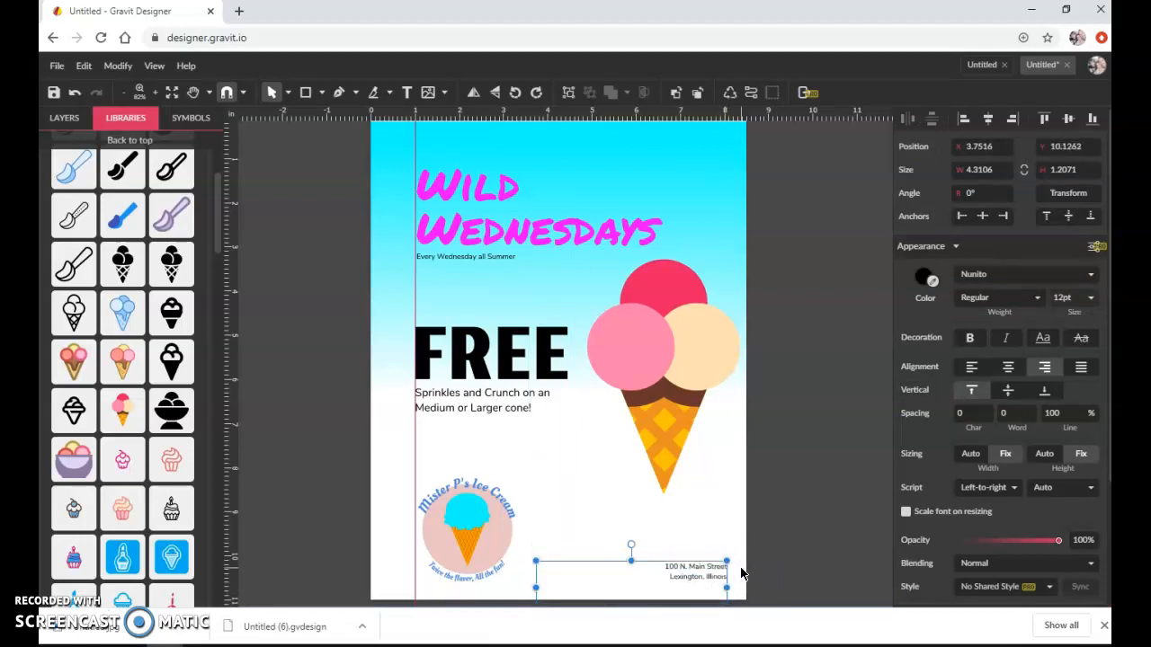
key(Down)
key(Down)
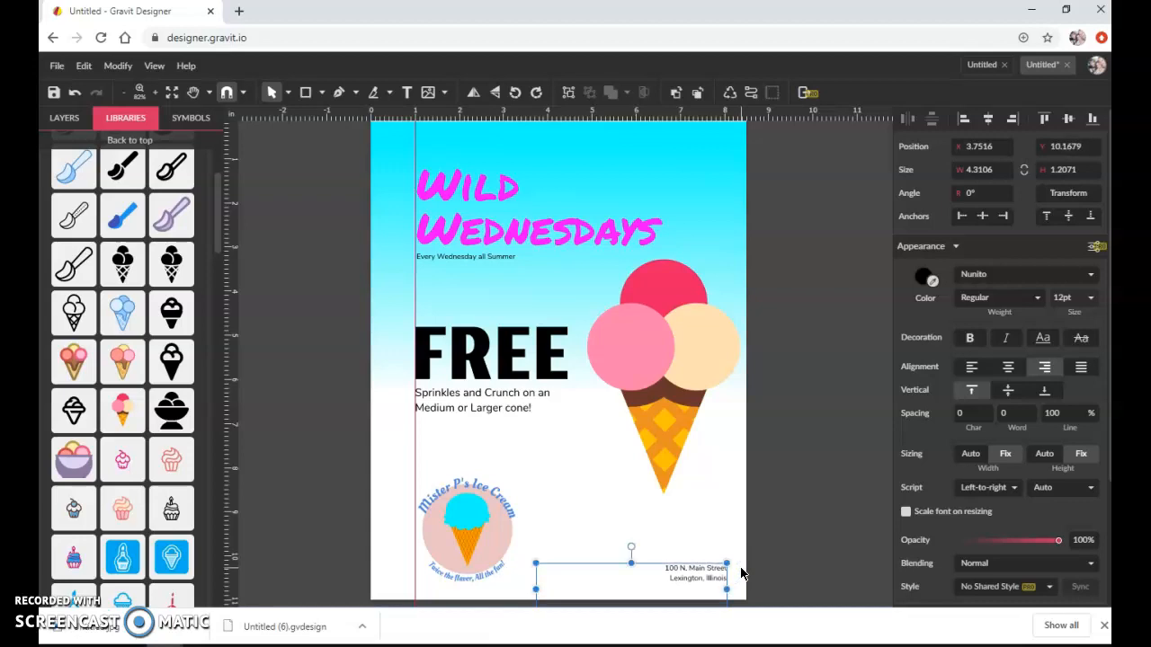
Nudge the ice cream cone graphic slightly to the left, away from the page's right edge, and deselect it
click(684, 455)
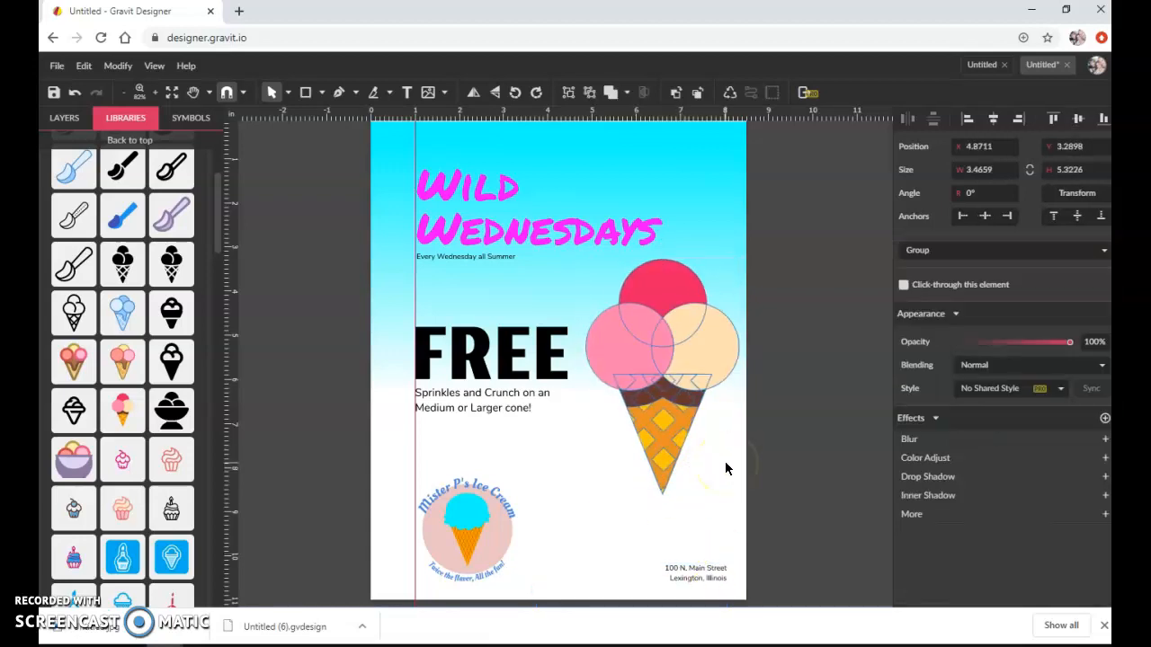
click(789, 323)
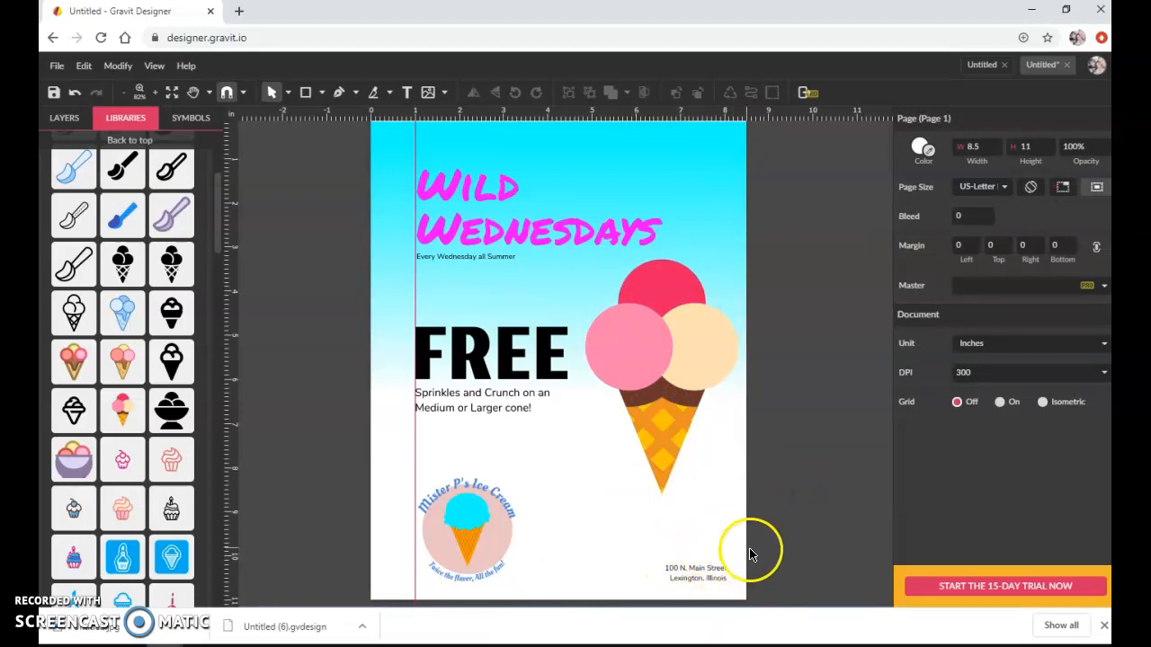
click(798, 503)
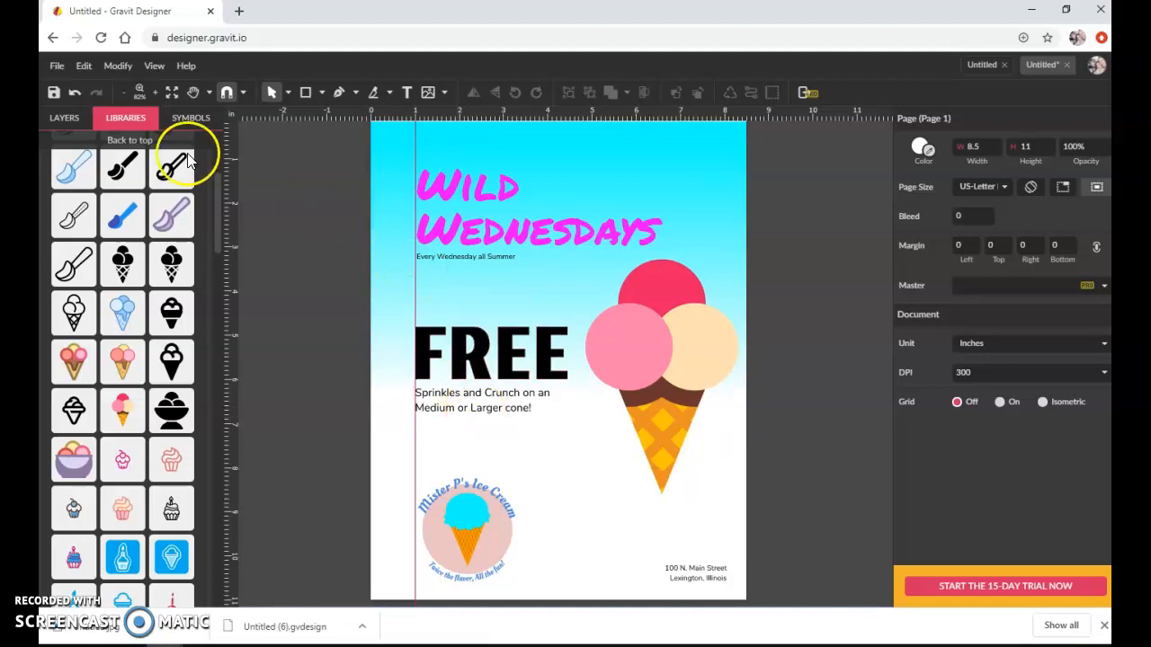
Download the finished flyer to the computer as an editable design file
click(52, 117)
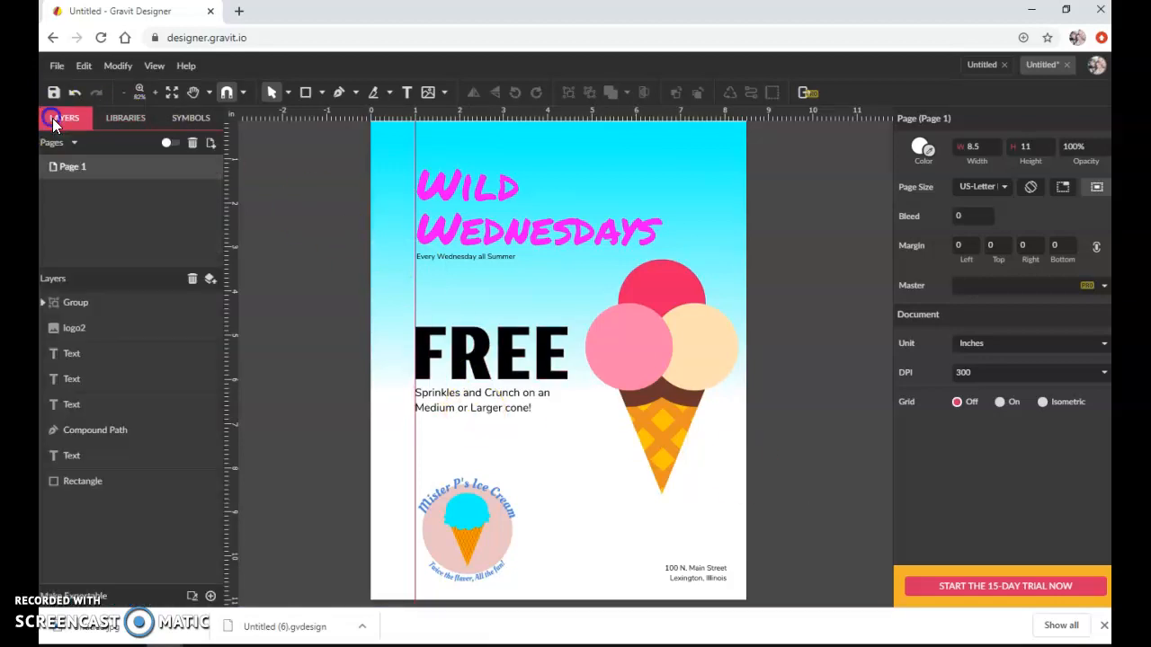
click(57, 67)
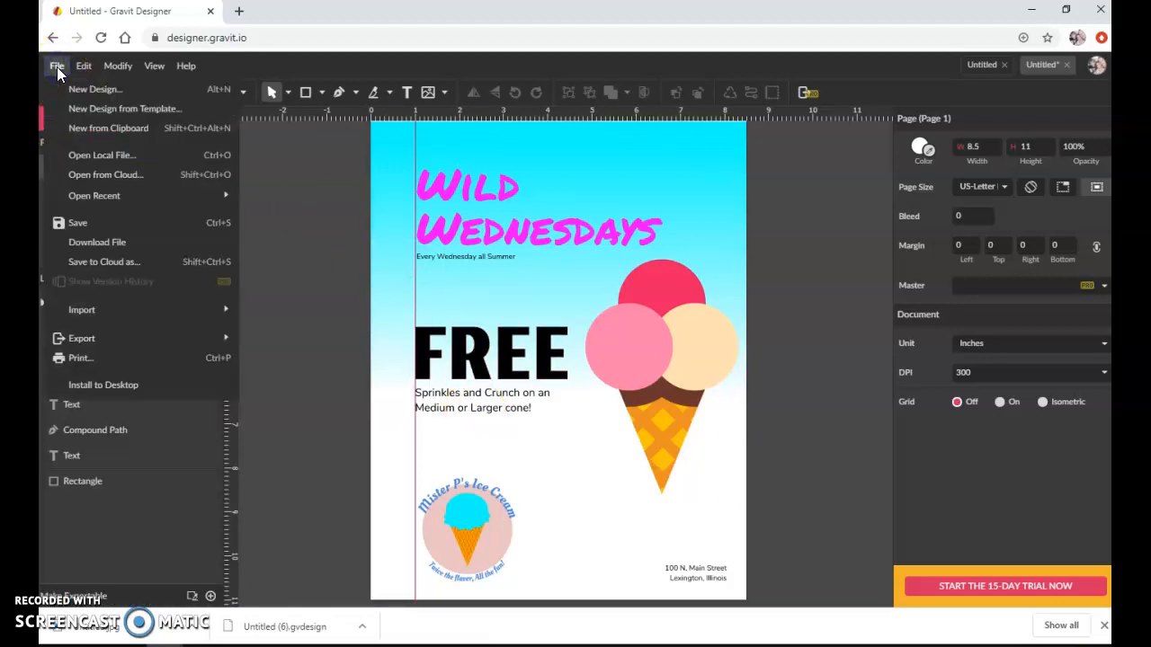
click(141, 241)
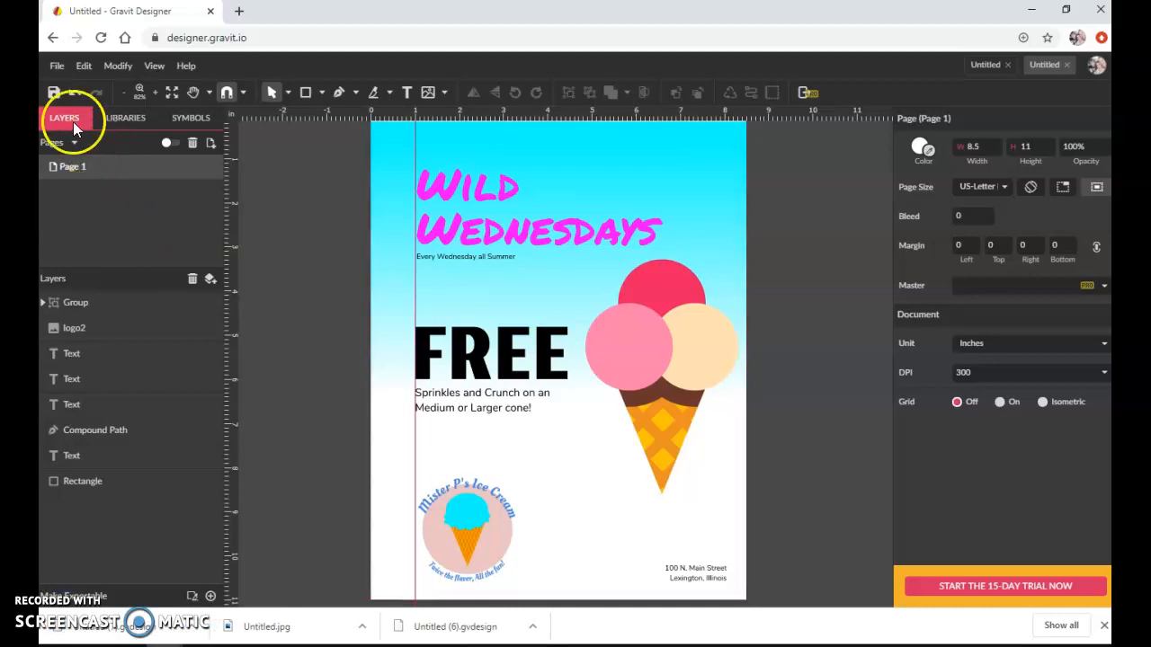
Export the flyer as a JPEG image (.jpg)
click(56, 68)
mouse_move(120, 337)
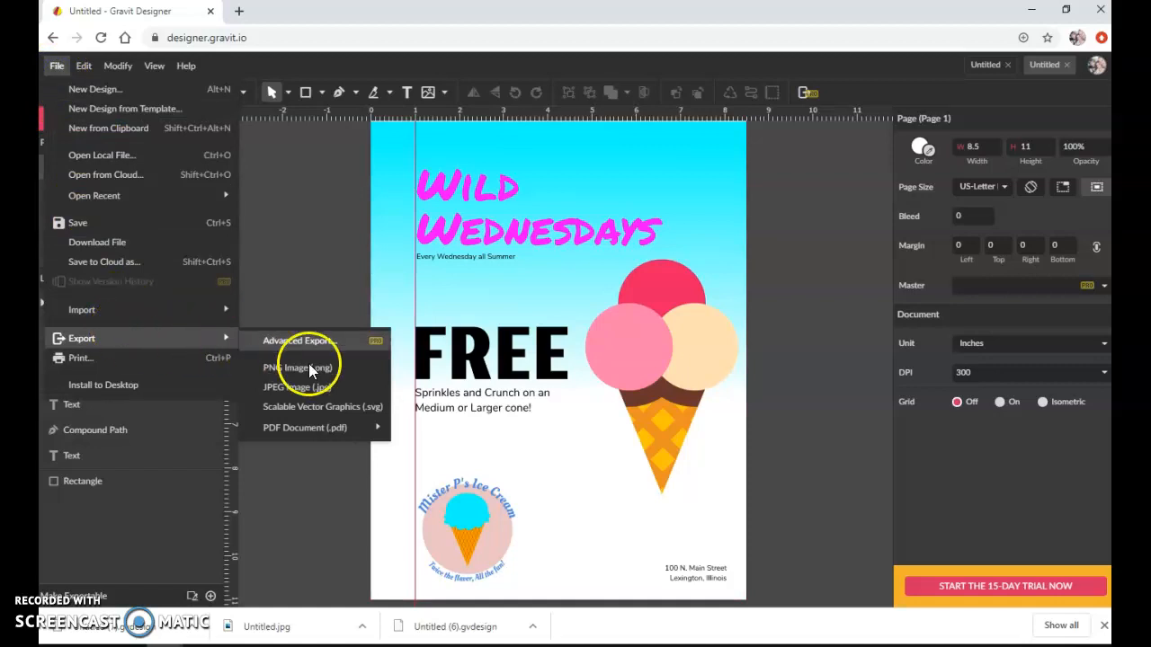
mouse_move(324, 433)
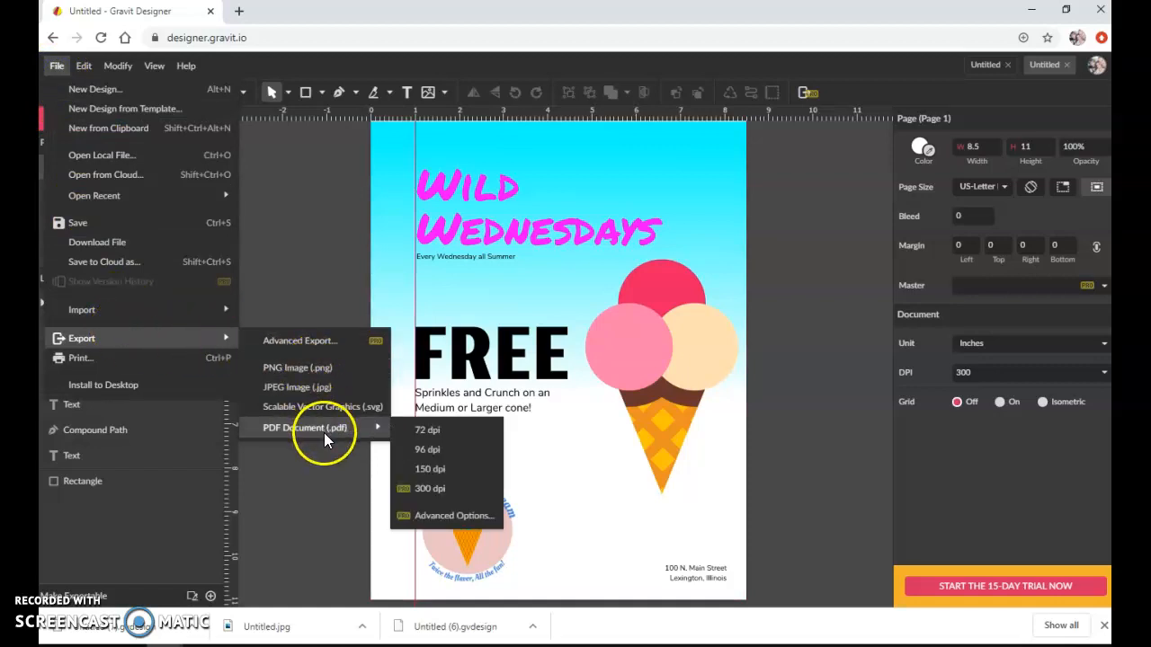
click(291, 390)
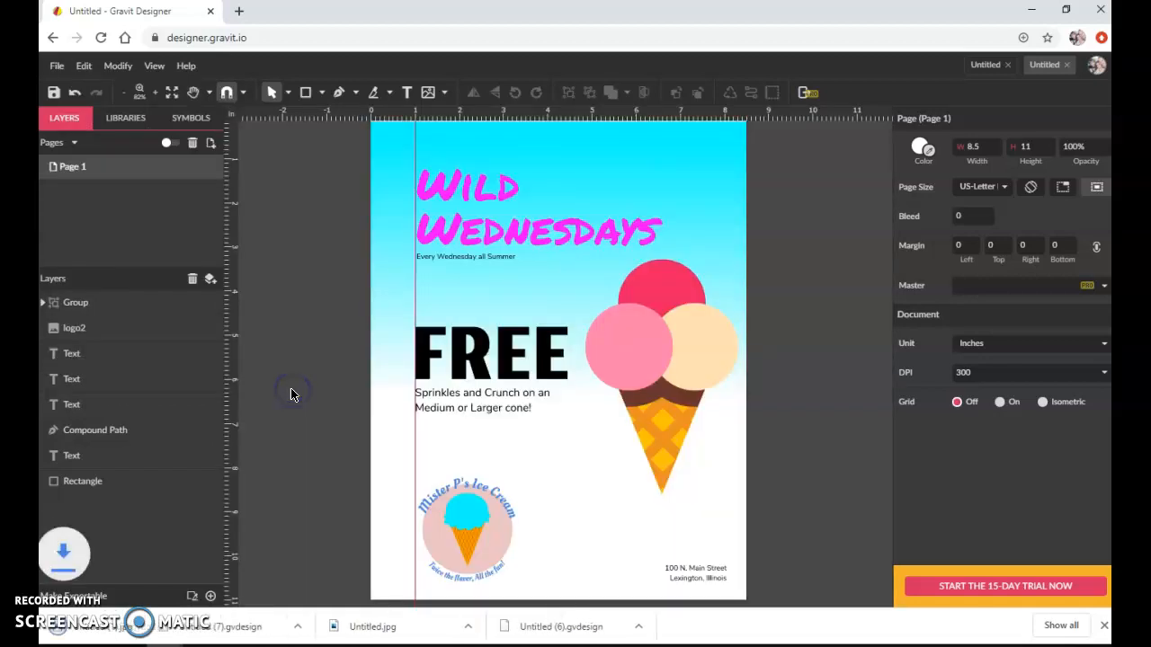